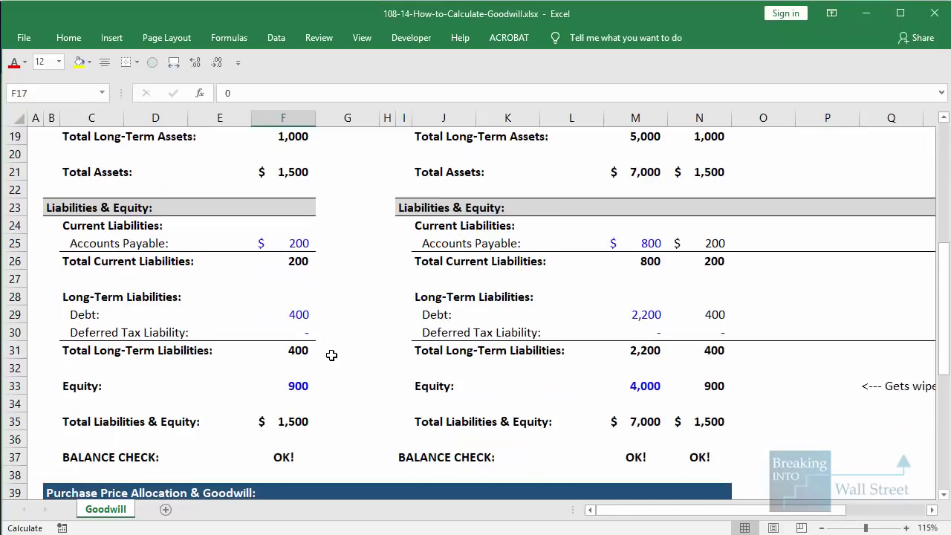
Box the target's current liabilities, long-term liabilities, equity, Total Liabilities & Equity and Total Assets in column F, then clear the marks
drag(272, 299, 335, 363)
drag(249, 225, 326, 280)
mouse_move(275, 363)
mouse_down()
mouse_move(276, 379)
mouse_move(339, 402)
mouse_up()
drag(260, 418, 335, 439)
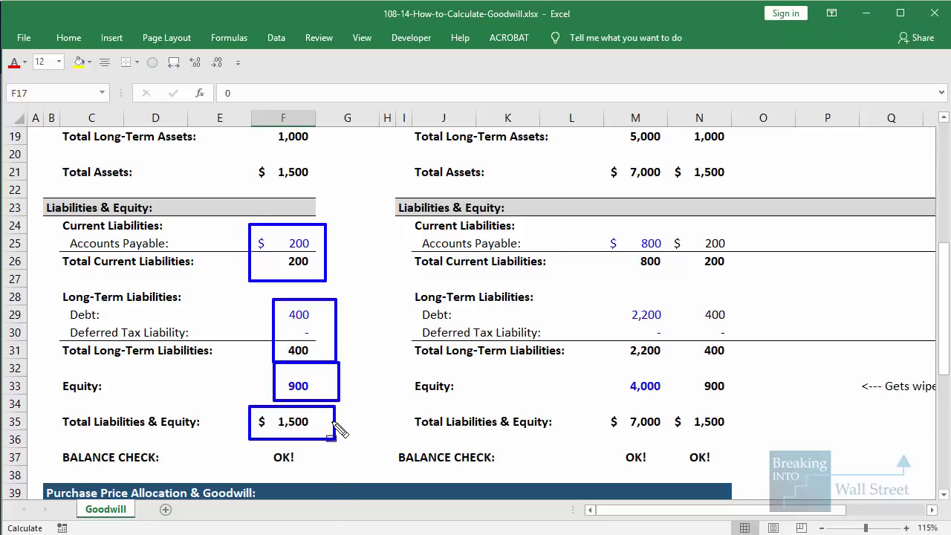
drag(240, 160, 315, 189)
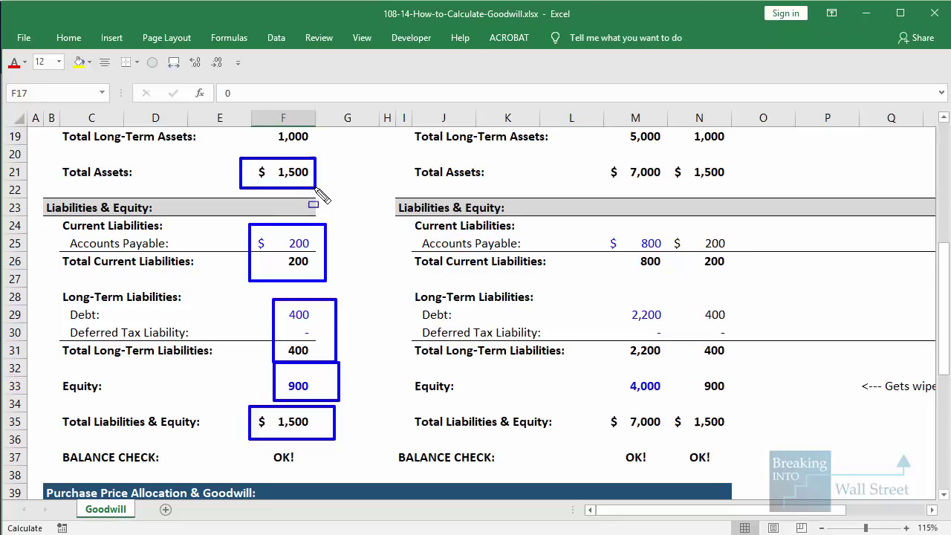
key(Escape)
Mark the Equity Purchase Price for Target input with a temporary box and clear it
scroll(536, 275, up, 6)
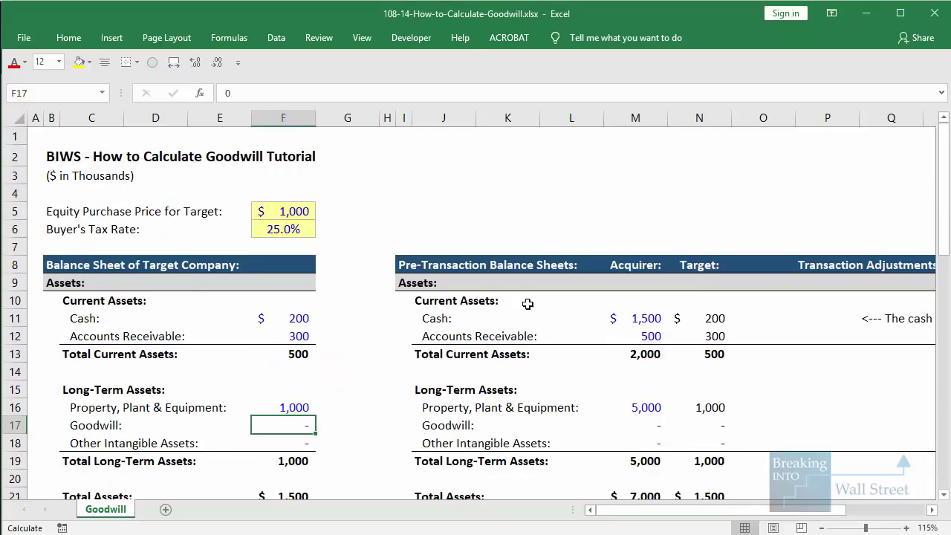
drag(34, 193, 343, 220)
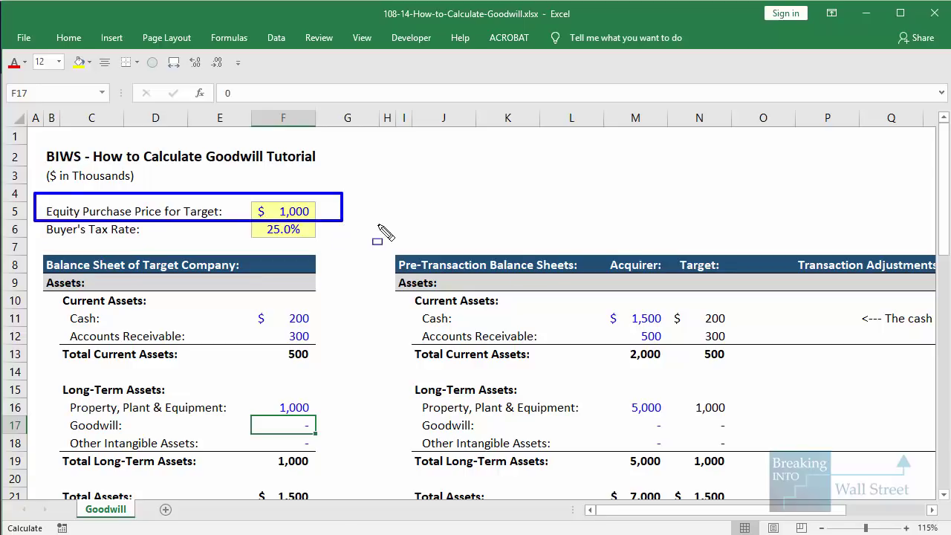
key(Escape)
Bring the pre-transaction balance sheets, Transaction Adjustments and Combined columns into view together
click(680, 336)
scroll(681, 336, down, 2)
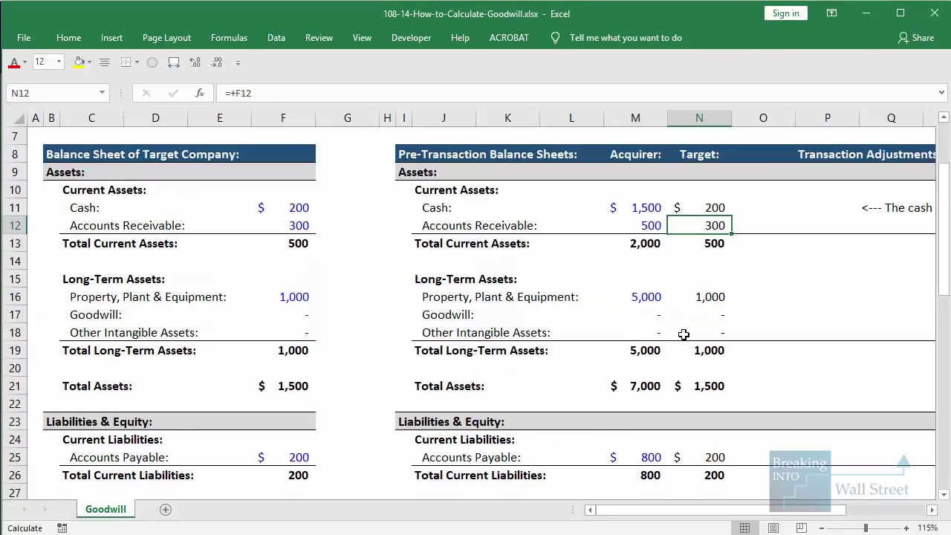
key(Right)
key(Right)
key(Right)
key(Right)
key(Right)
key(Right)
key(Right)
key(Right)
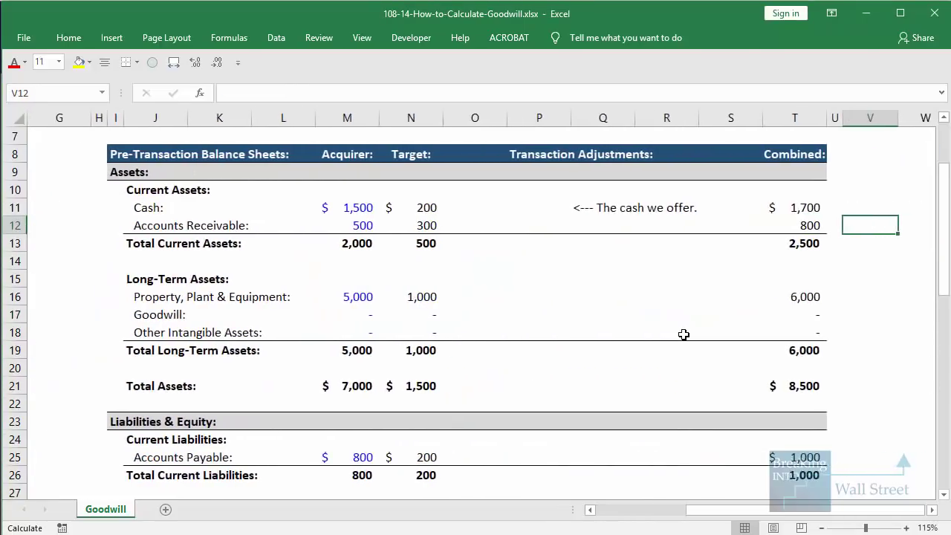
Select the acquirer and target asset figures in M11:N21 and temporarily box the Acquirer and Target columns
drag(356, 207, 431, 386)
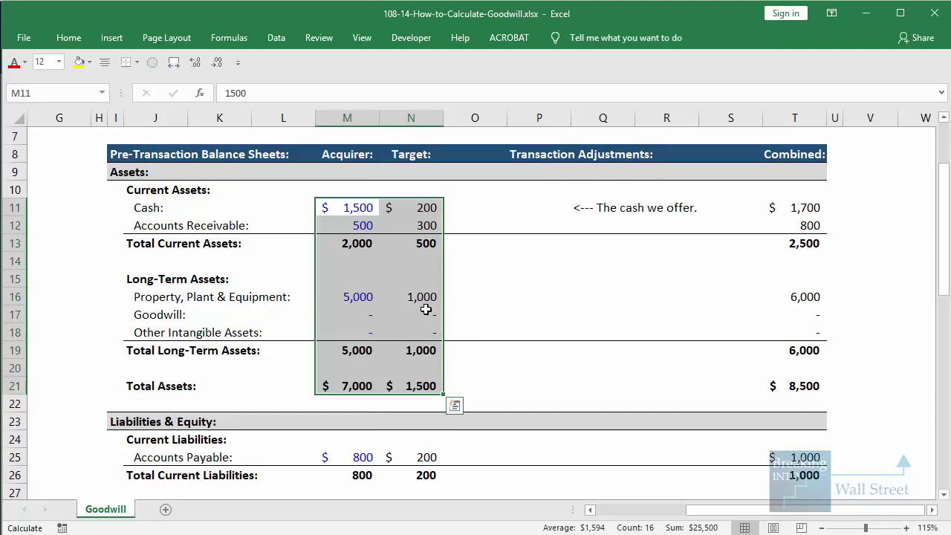
mouse_move(312, 128)
mouse_down()
mouse_move(338, 156)
mouse_move(458, 225)
mouse_up()
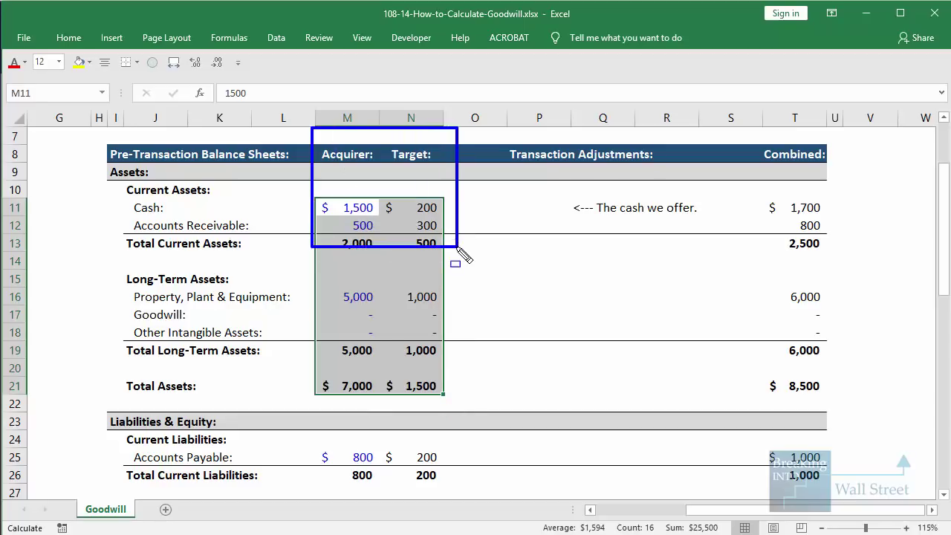
key(Escape)
Inspect the Combined column formulas in column T, from Cash through the asset lines down to Accounts Payable
click(809, 209)
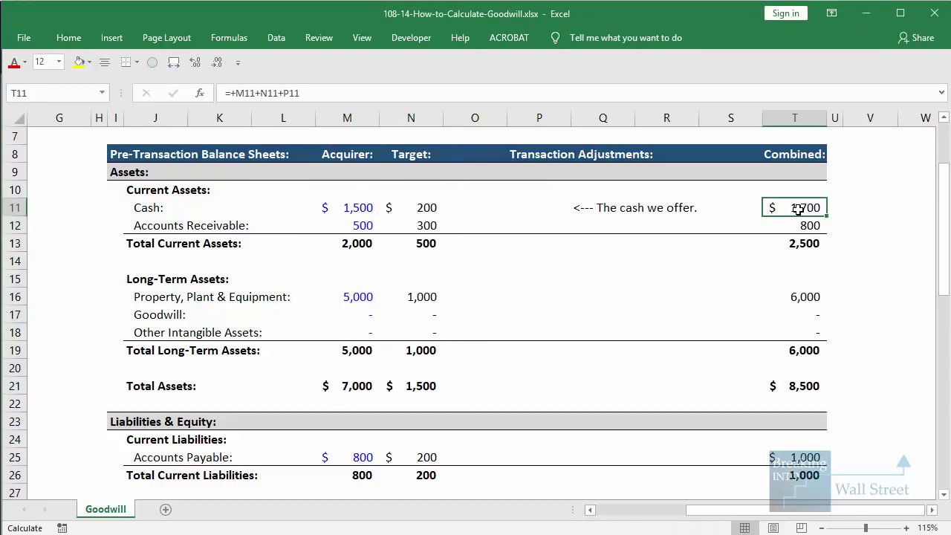
key(F2)
key(Return)
key(F2)
key(Return)
key(Down)
key(Down)
key(Down)
key(F2)
key(Return)
key(F2)
key(Return)
key(F2)
key(Escape)
key(Down)
key(Down)
key(Down)
key(Down)
key(Down)
key(Down)
key(Down)
key(F2)
scroll(573, 260, down, 4)
key(Escape)
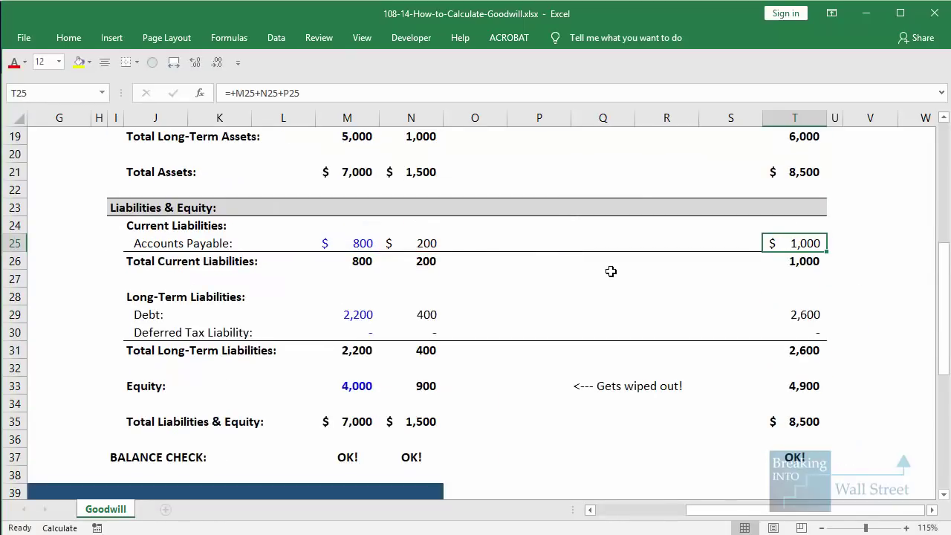
Check the Combined column's balance check in T37, boxing it briefly
scroll(634, 315, down, 2)
drag(737, 323, 835, 377)
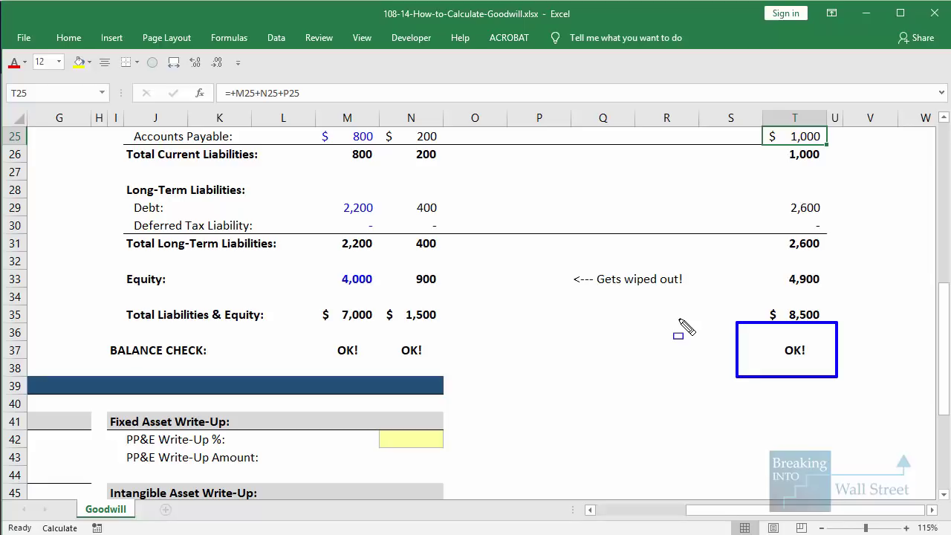
key(Escape)
Briefly box the target's equity in N33 and the acquirer's cash in M11 as the items the deal affects
scroll(529, 323, up, 1)
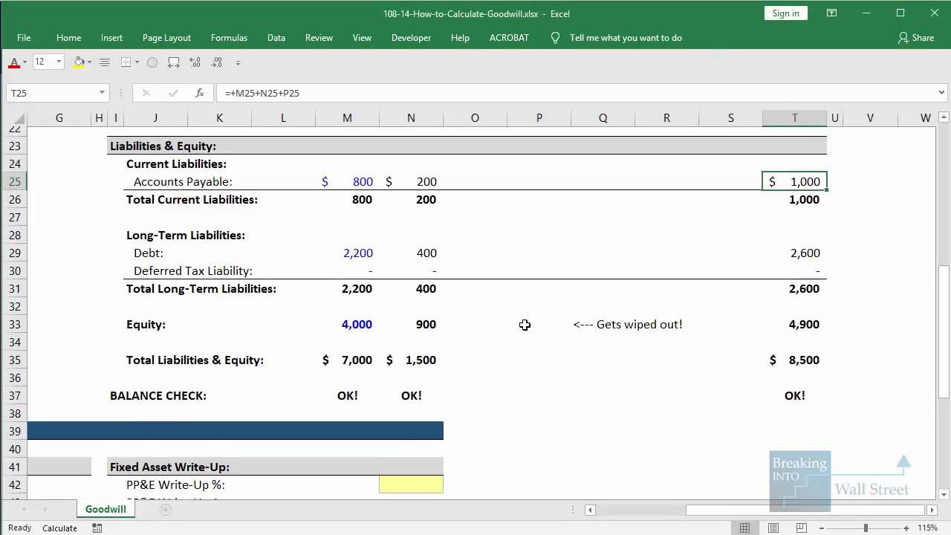
drag(388, 314, 461, 347)
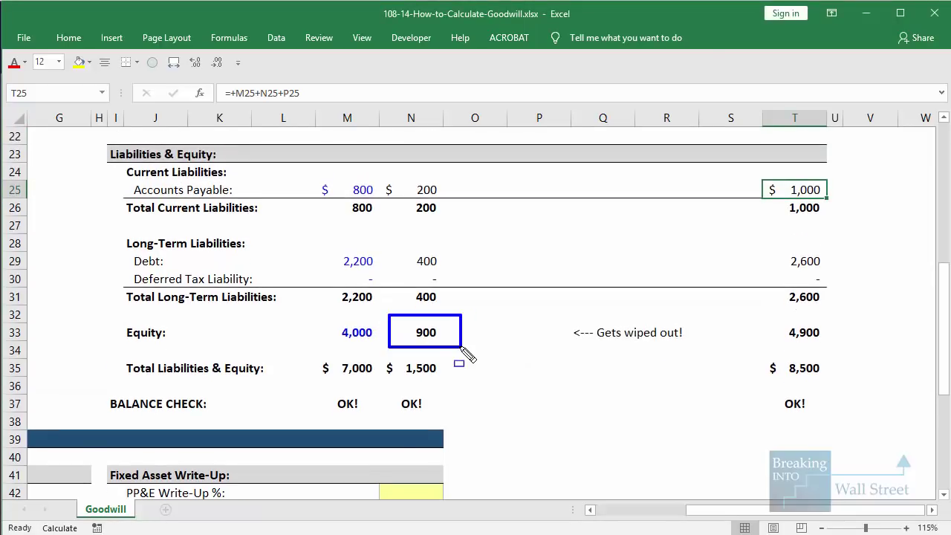
key(Escape)
scroll(478, 330, up, 7)
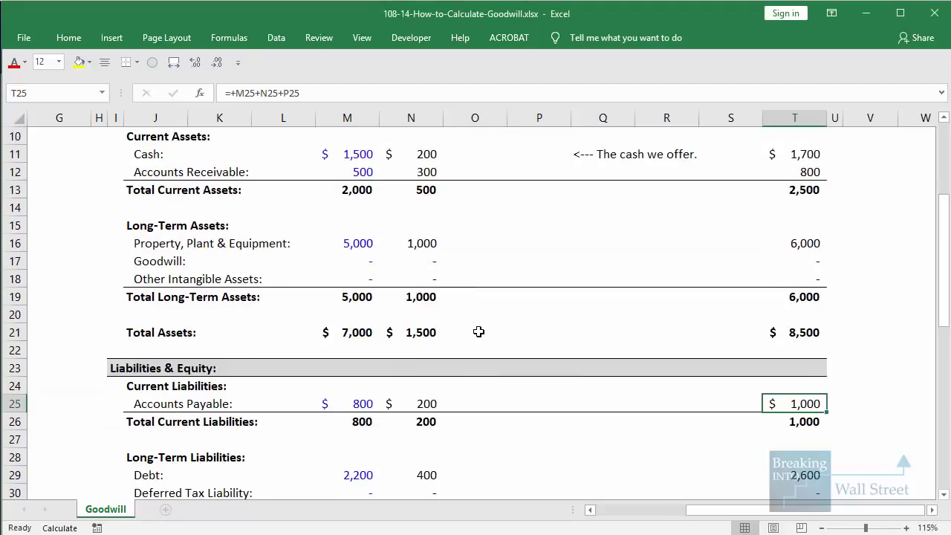
drag(327, 308, 384, 330)
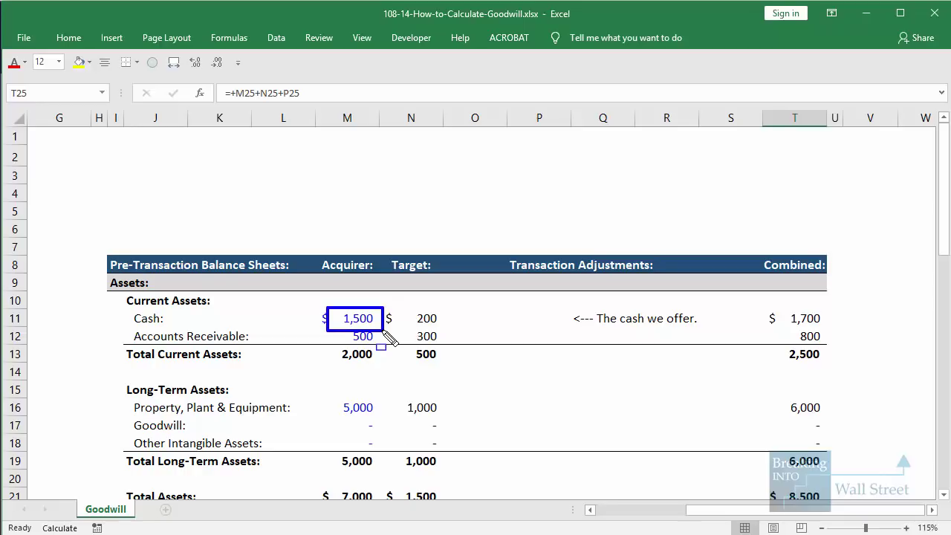
key(Escape)
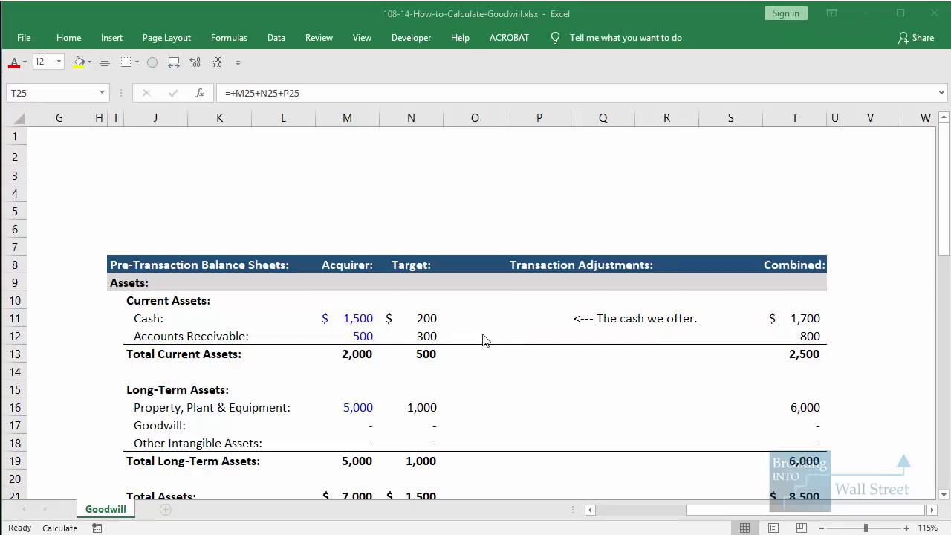
Enter the cash adjustment =-F5 in P11, linking it to the negative equity purchase price
click(540, 317)
text(=-)
key(Left)
key(Left)
key(Left)
key(Left)
key(Left)
key(Left)
key(Left)
key(Left)
key(Left)
key(Left)
key(Left)
key(Left)
key(Left)
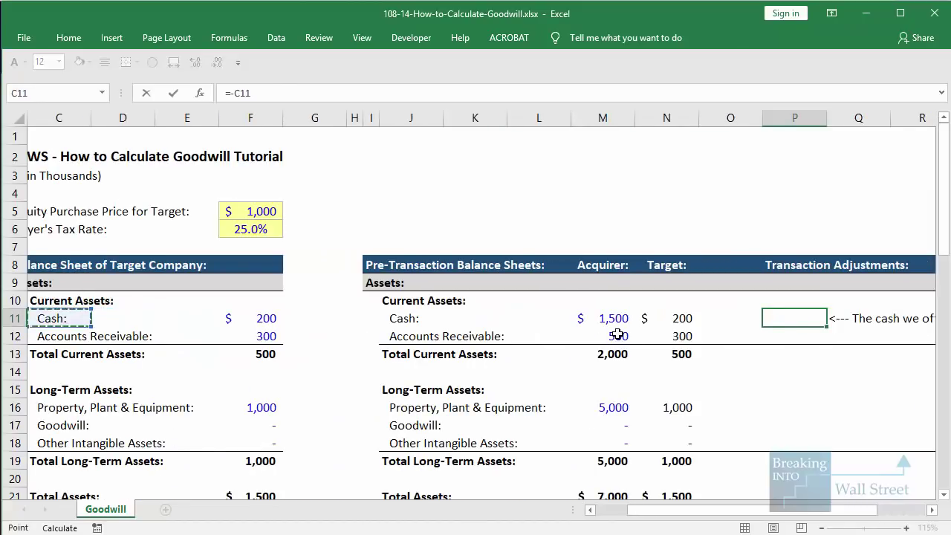
key(Left)
key(Right)
key(Right)
key(Right)
key(Right)
key(Up)
key(Up)
key(Up)
key(Up)
key(Up)
key(Up)
key(Up)
key(Down)
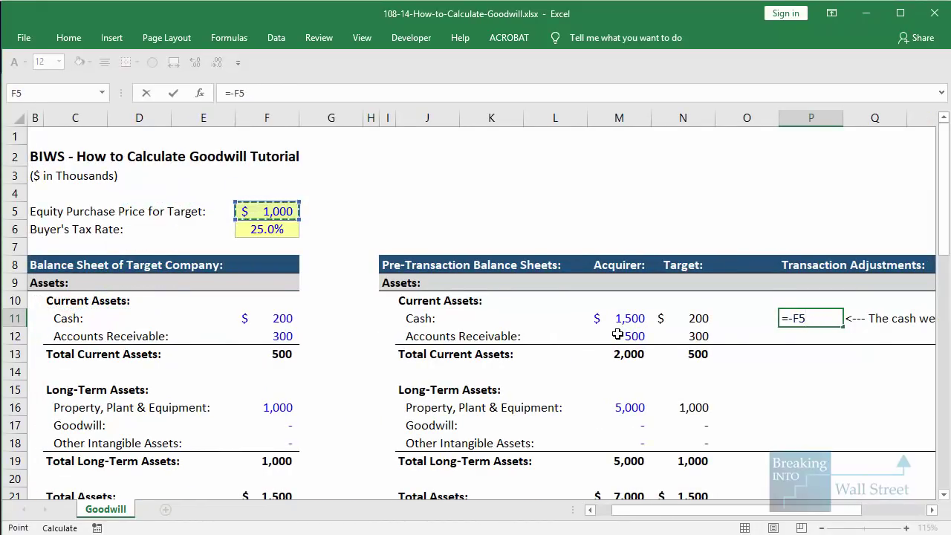
key(Tab)
Review the combined Cash formula in T11, boxing the acquirer, target and adjustment cells it adds together
key(Right)
key(Right)
key(Right)
key(F2)
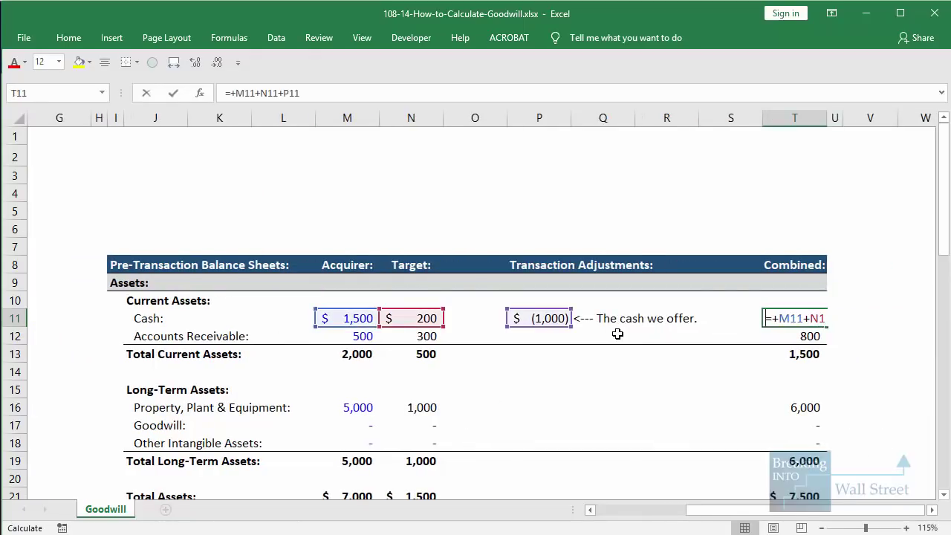
mouse_move(305, 246)
mouse_down()
mouse_move(440, 346)
mouse_move(462, 334)
mouse_up()
drag(490, 247, 612, 334)
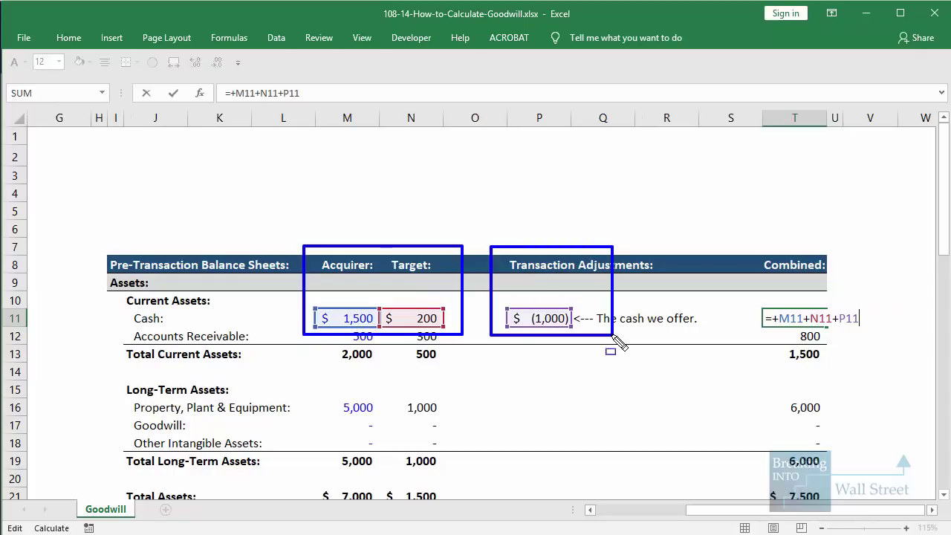
key(Escape)
key(ctrl+Return)
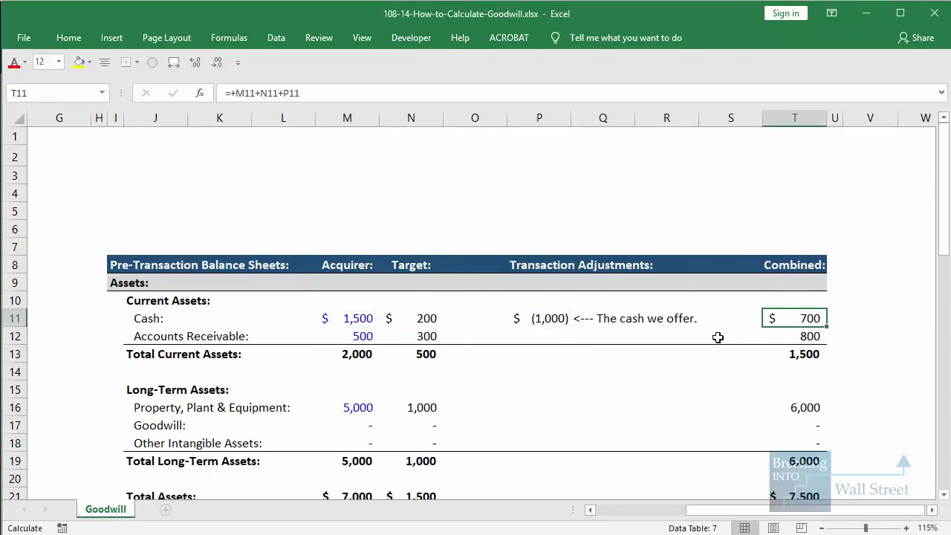
Enter the equity adjustment =-N33 in P33 to write off the target's equity
scroll(716, 335, down, 5)
scroll(621, 346, down, 2)
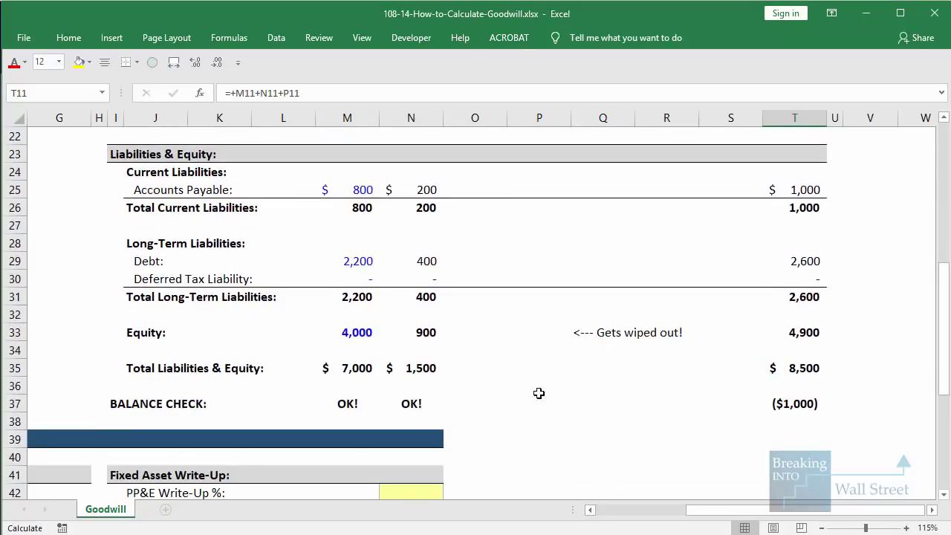
click(475, 368)
key(Right)
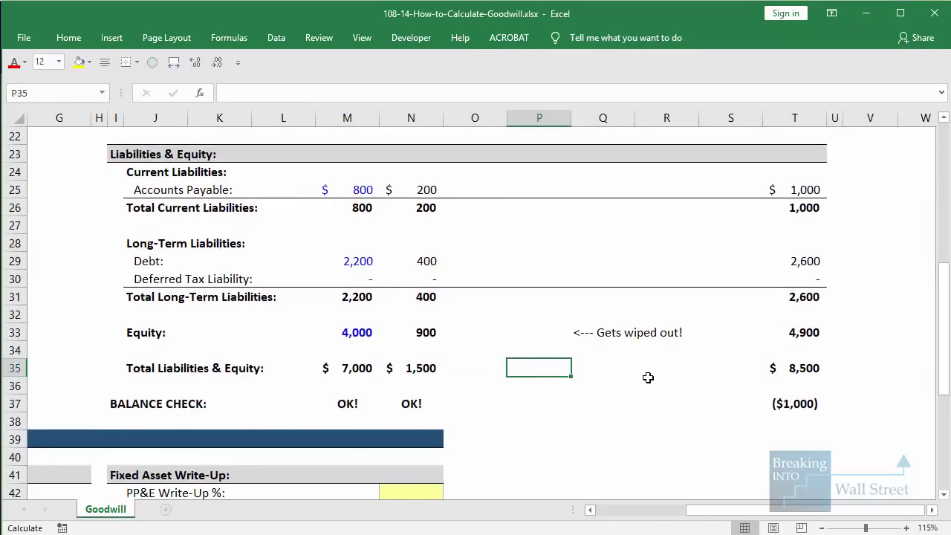
key(Up)
key(Up)
text(=-)
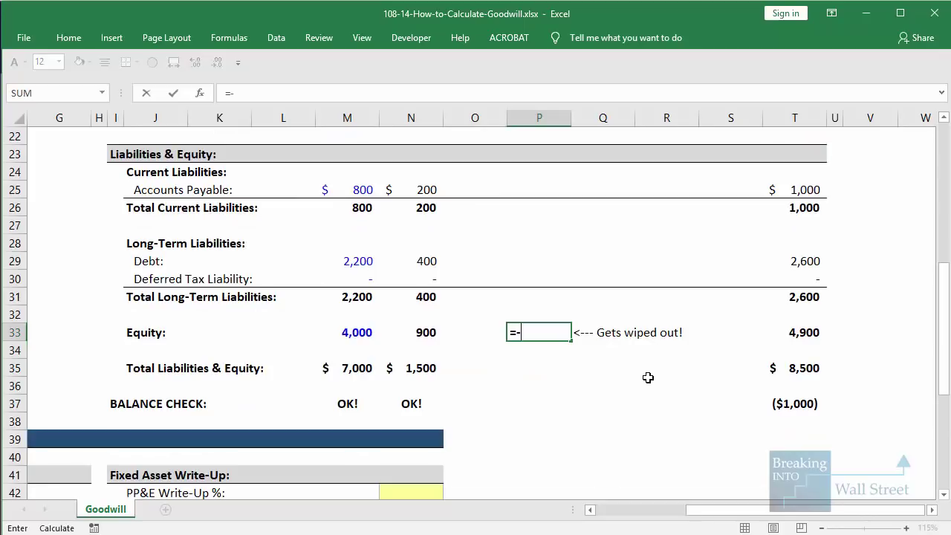
click(417, 329)
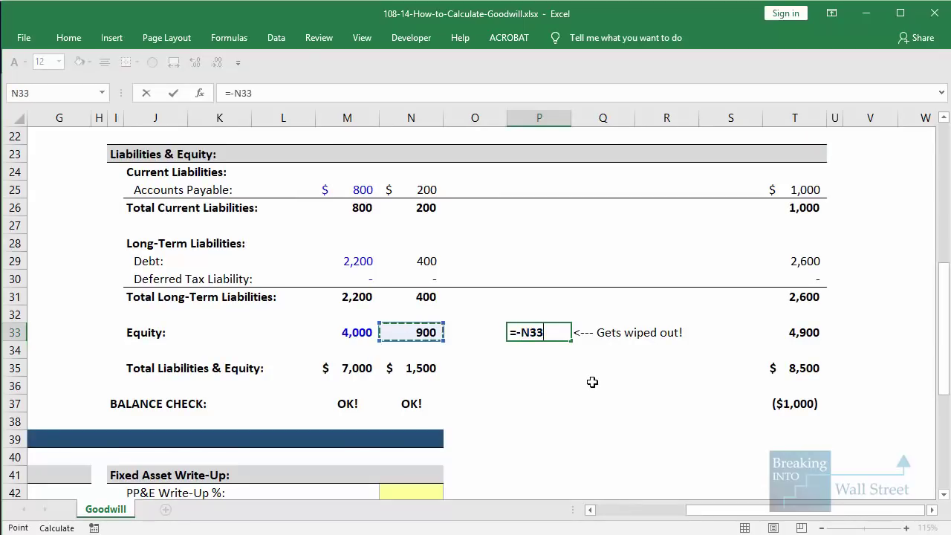
key(ctrl+Return)
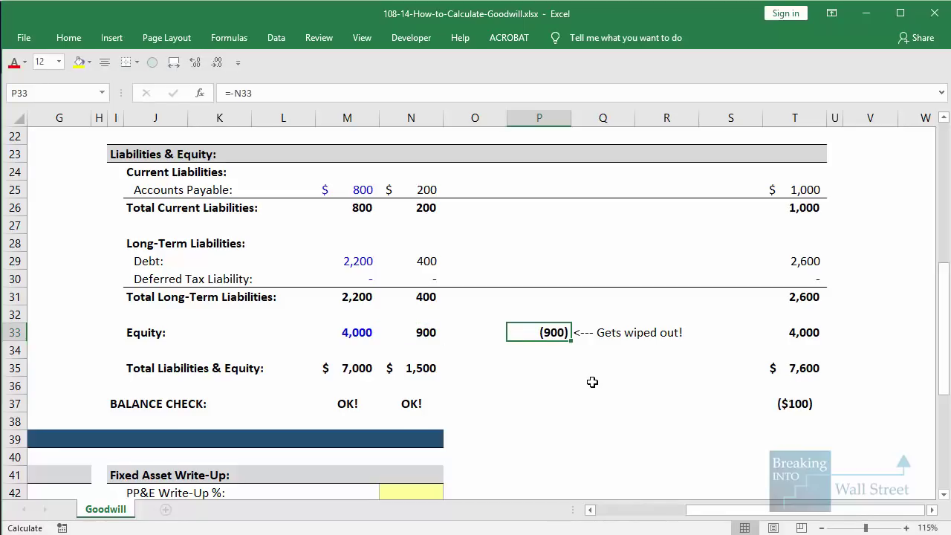
Examine the combined balance check in T37 after the equity adjustment, marking it with a temporary box
click(595, 402)
drag(751, 385, 826, 423)
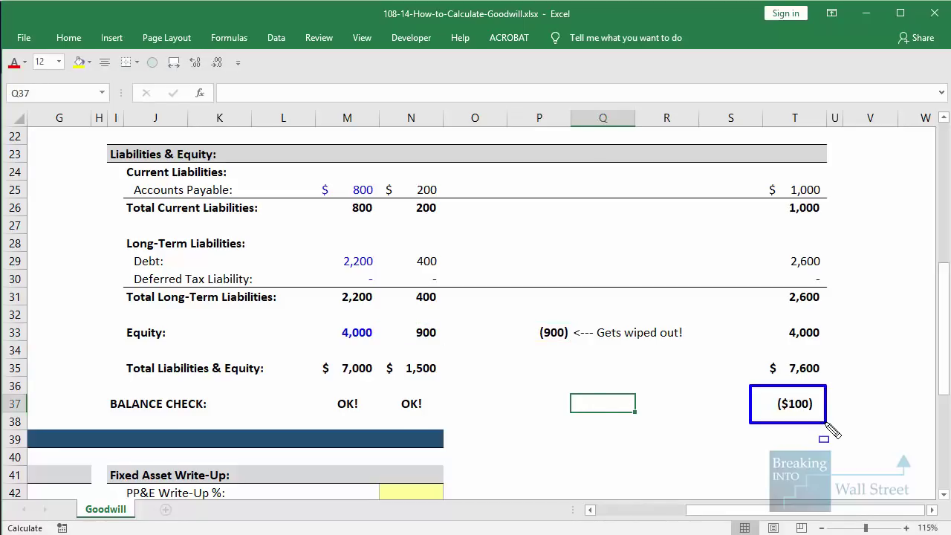
key(Escape)
Compare the combined Total Assets in T21 with Total Liabilities & Equity in T35, boxing each briefly
scroll(824, 427, up, 4)
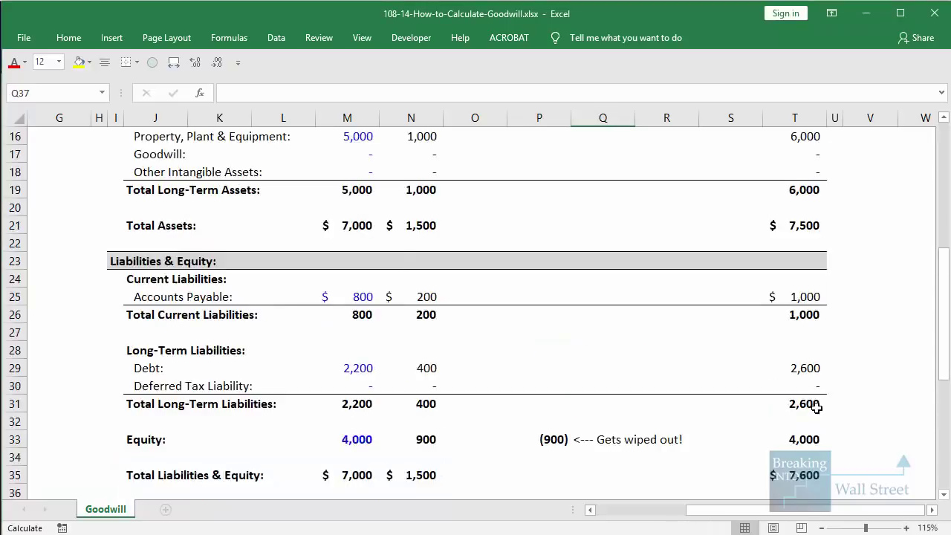
scroll(801, 329, up, 2)
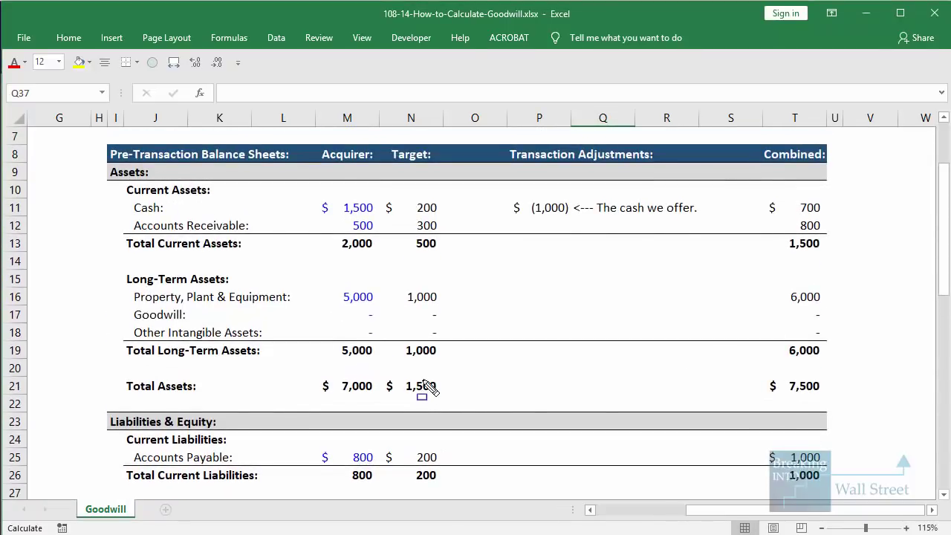
drag(734, 376, 845, 401)
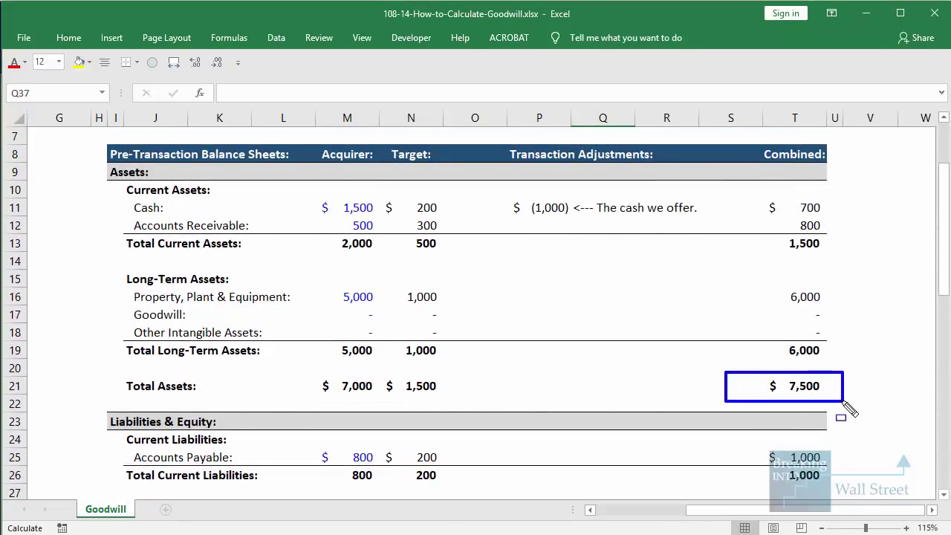
key(Escape)
scroll(842, 397, down, 6)
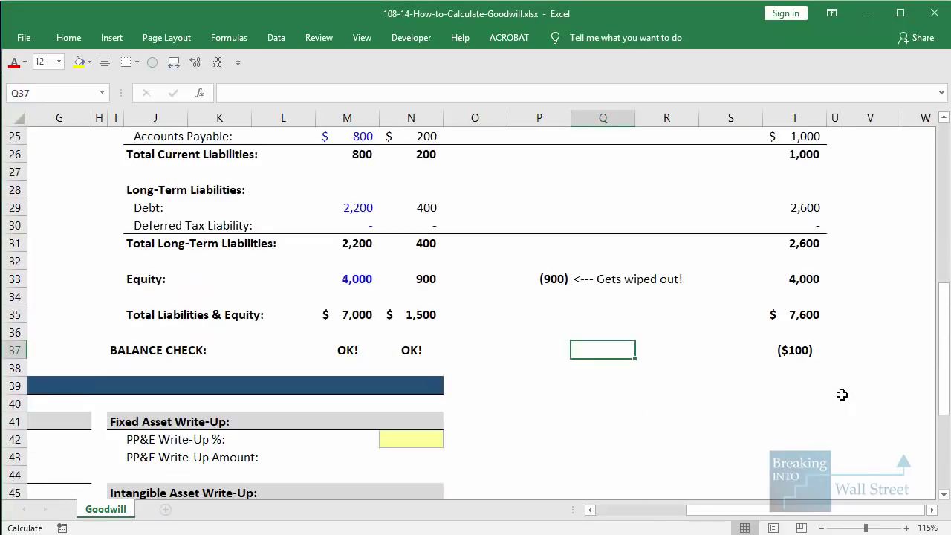
drag(755, 290, 832, 330)
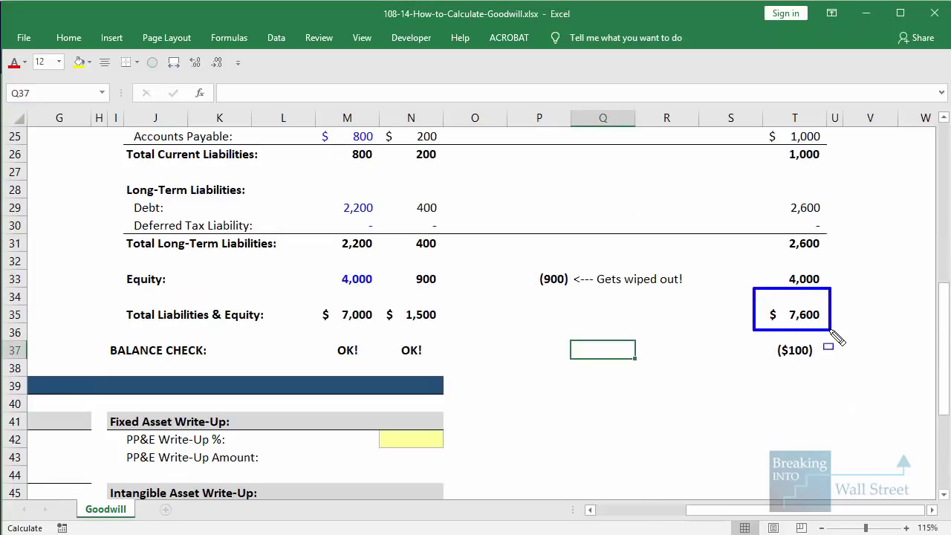
key(Escape)
Set the Equity Purchase Price for Target to 900 and check the effect on the combined balance sheet
scroll(680, 342, up, 3)
drag(720, 510, 631, 513)
scroll(410, 352, up, 5)
click(288, 211)
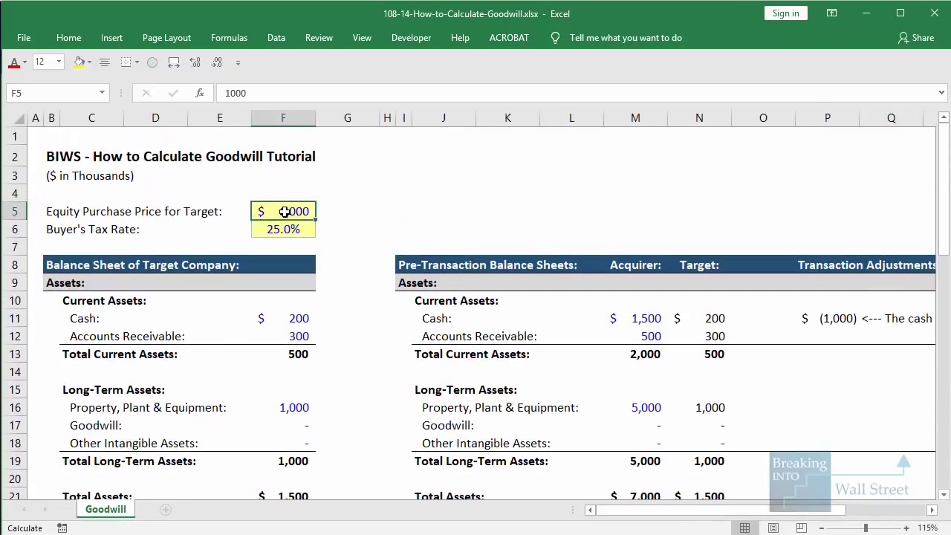
text(900)
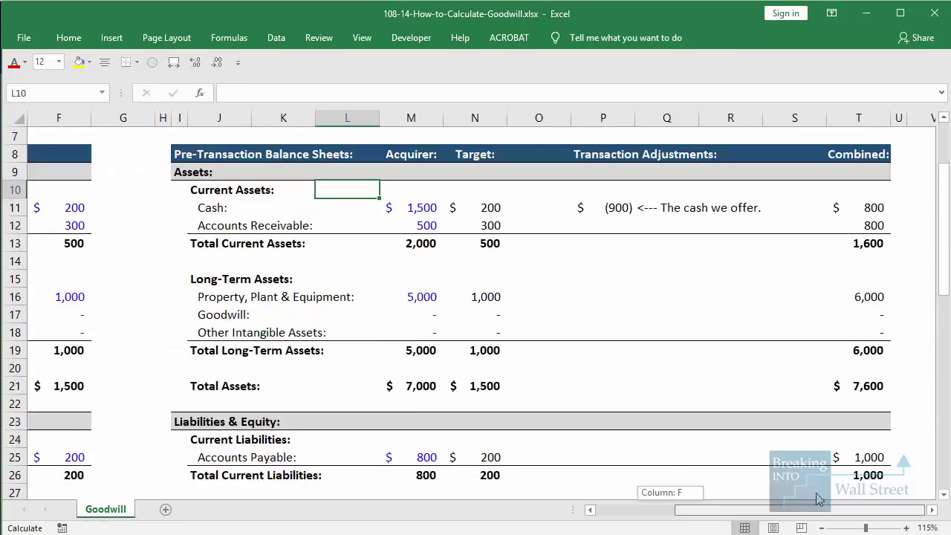
scroll(751, 344, down, 3)
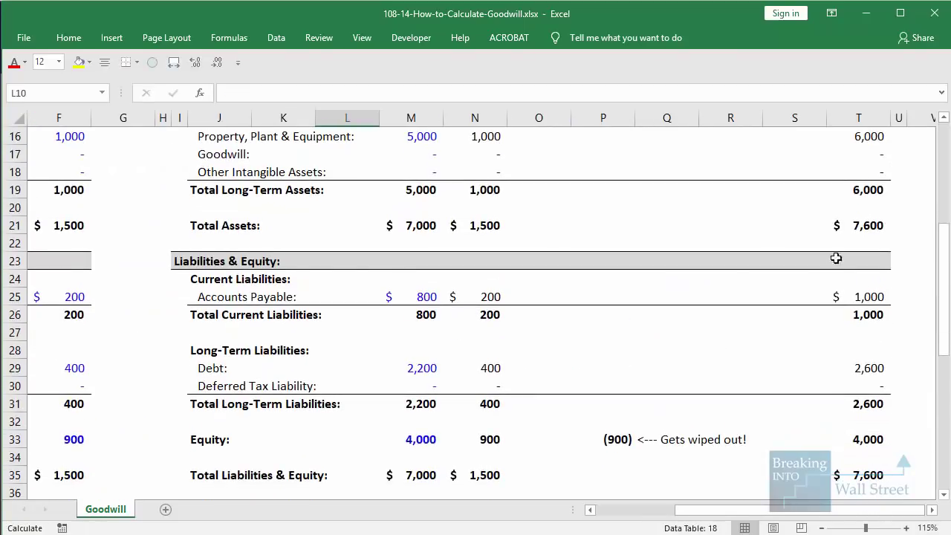
Compare combined Total Assets in T21 with Total Liabilities & Equity in T35 under the changed purchase price, temporarily boxing both
scroll(836, 253, down, 2)
scroll(836, 238, up, 1)
drag(816, 145, 898, 188)
mouse_move(816, 402)
mouse_down()
mouse_move(820, 413)
mouse_move(899, 439)
mouse_up()
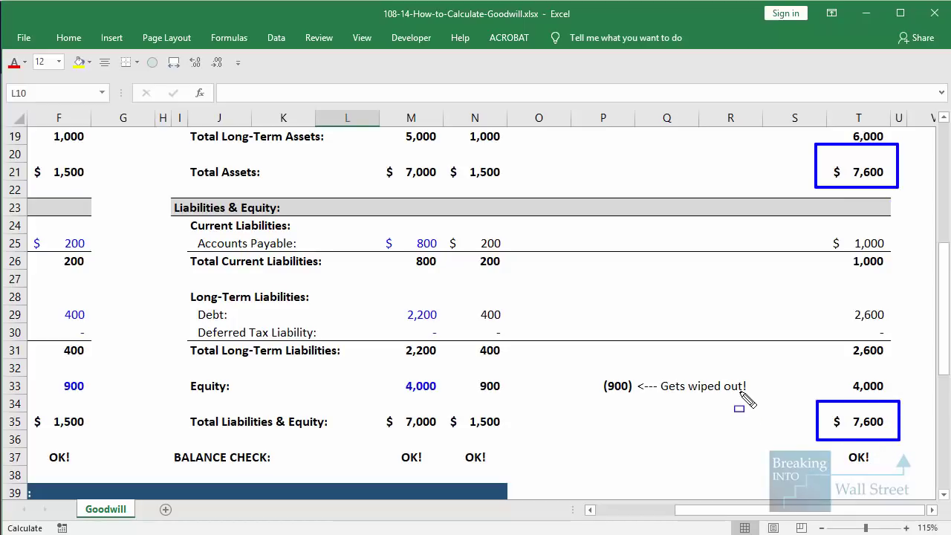
key(Escape)
click(731, 457)
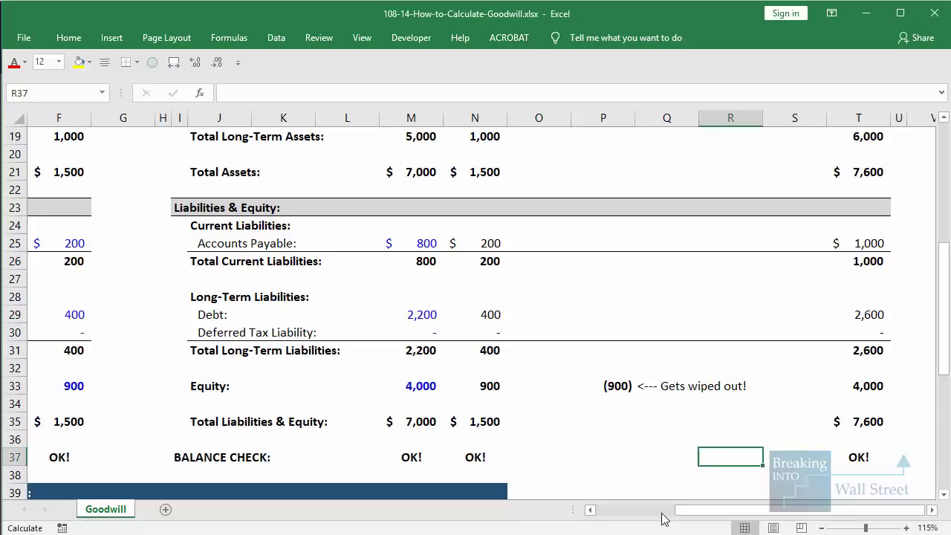
Undo the last change to the Equity Purchase Price for Target in F5
scroll(569, 419, left, 3)
scroll(538, 387, up, 6)
key(ctrl+z)
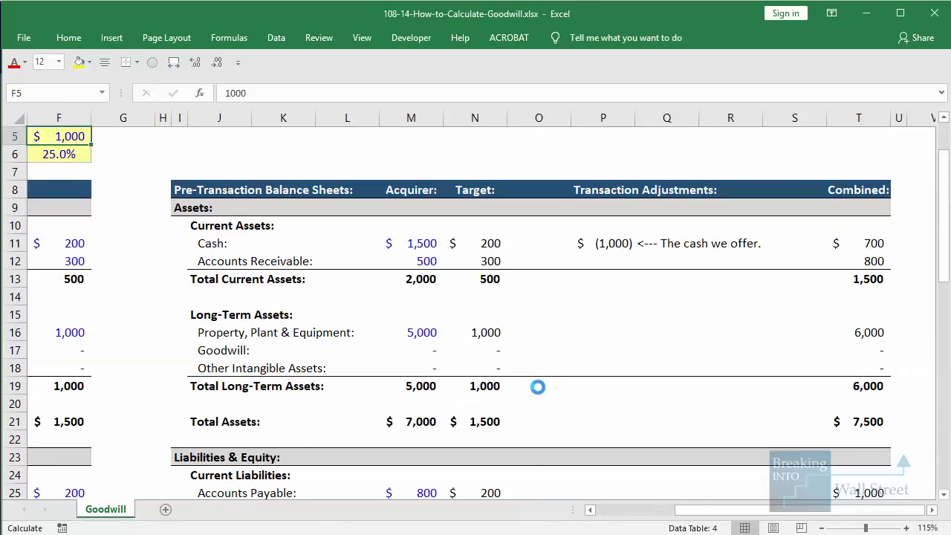
scroll(305, 303, left, 3)
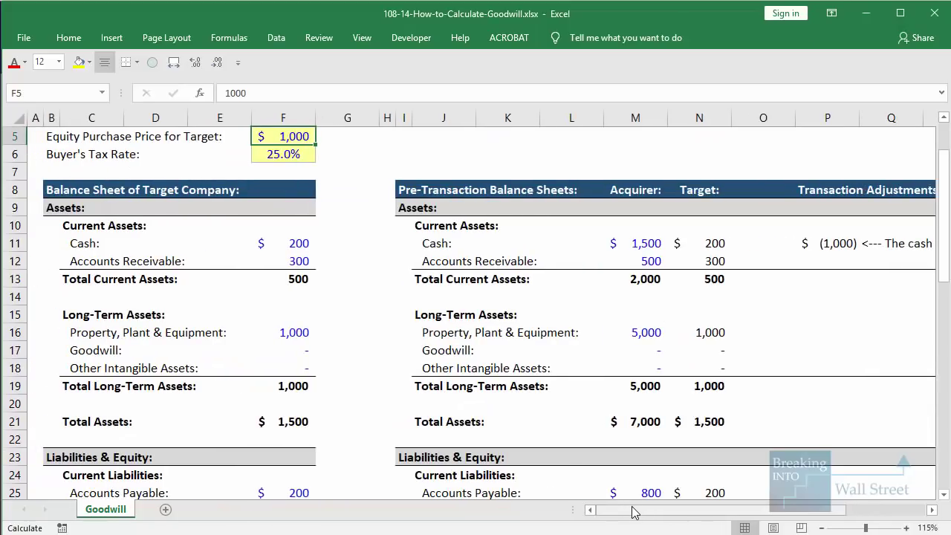
Link the Equity Purchase Price in G42 of the Goodwill Calculation to the target's purchase price with =F5
scroll(305, 303, down, 10)
click(359, 262)
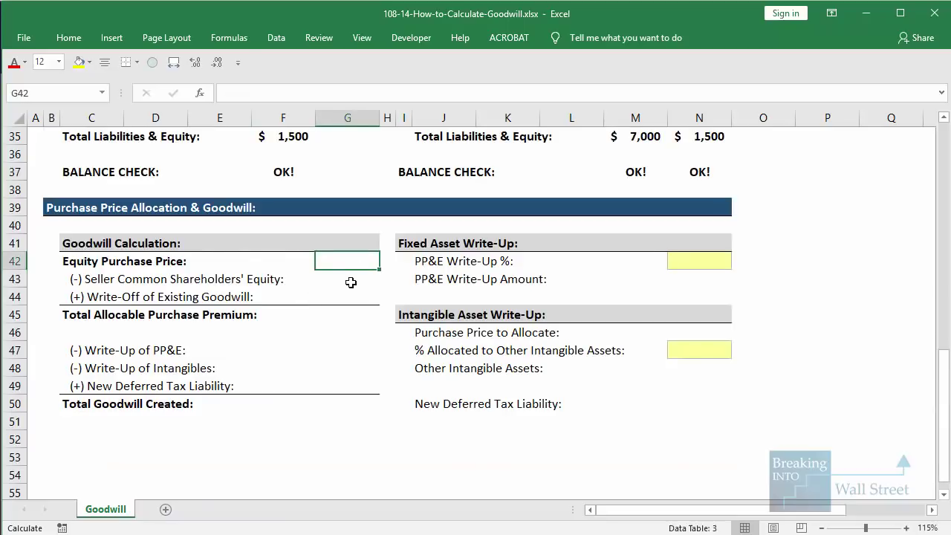
drag(351, 282, 351, 314)
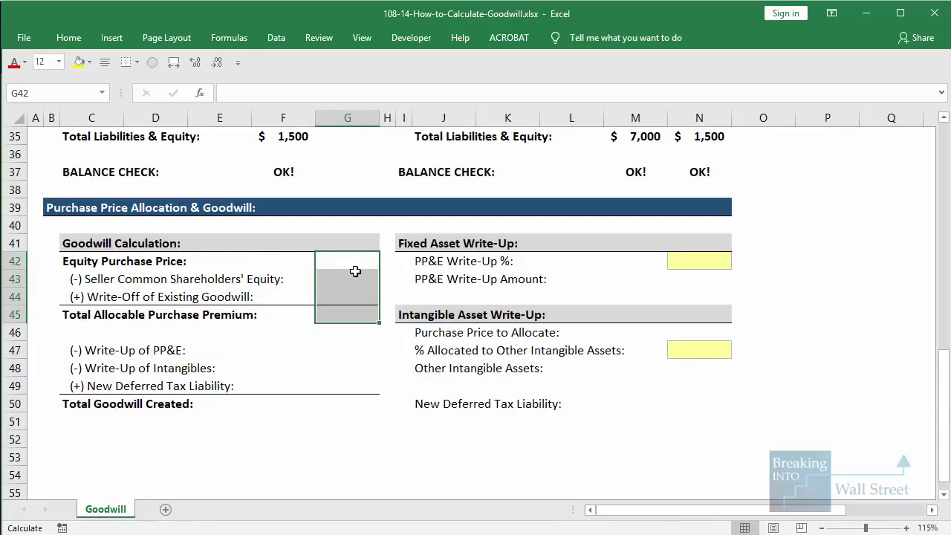
click(356, 266)
text(=)
scroll(357, 268, up, 9)
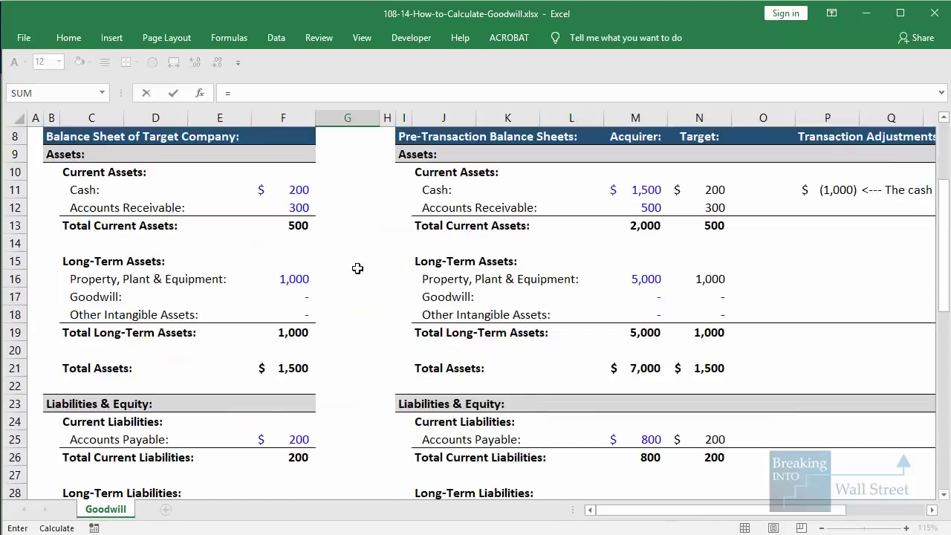
scroll(358, 268, up, 3)
click(295, 211)
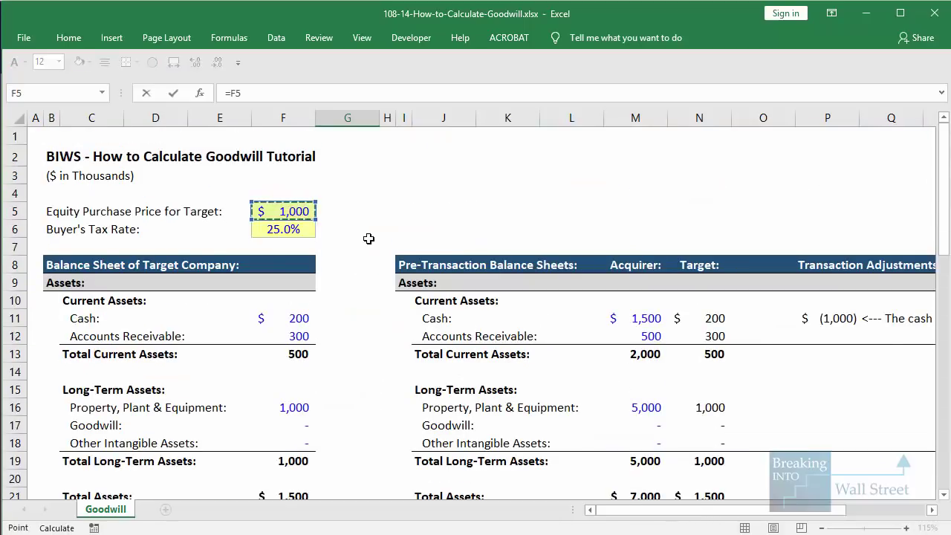
key(Return)
scroll(430, 269, up, 2)
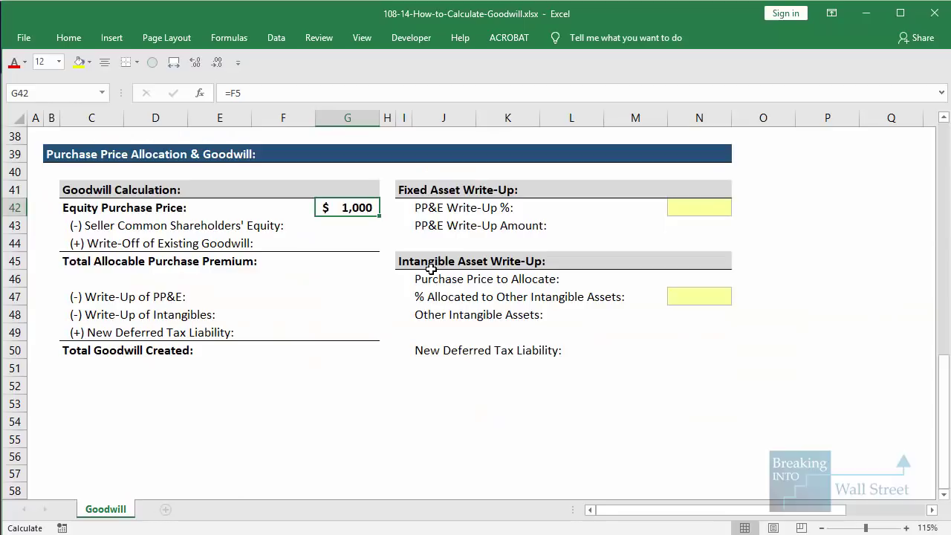
Enter =-N33 in G43 to subtract the Seller Common Shareholders' Equity in the Goodwill Calculation
key(Down)
text(=-)
scroll(654, 315, up, 5)
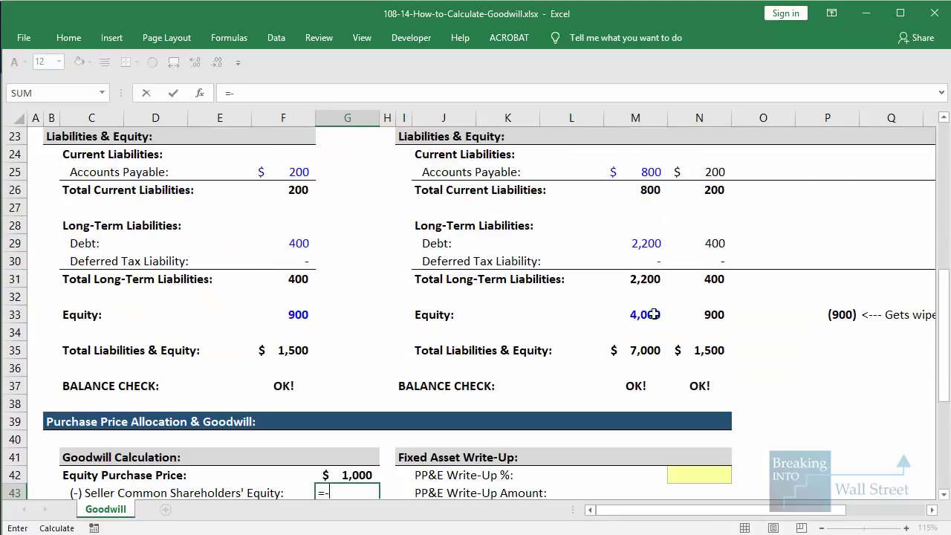
click(710, 314)
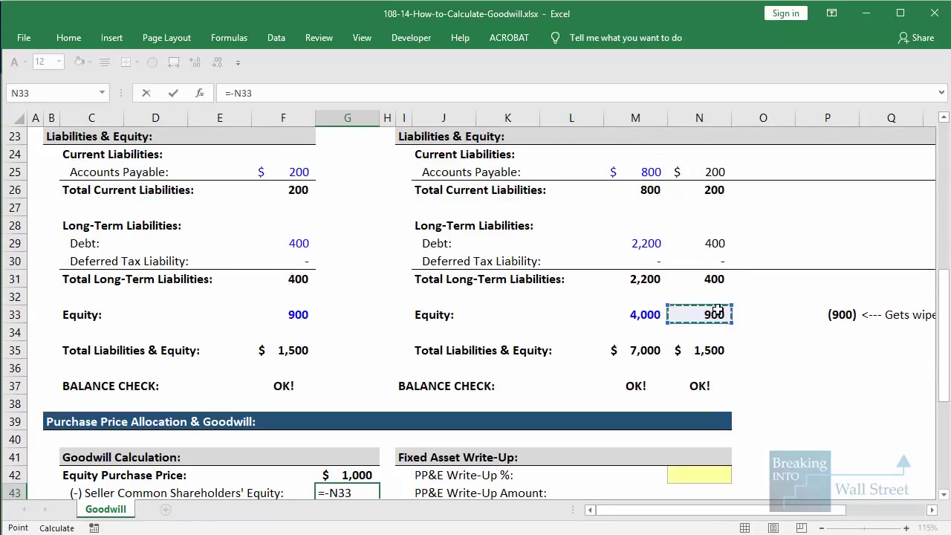
key(ctrl+Return)
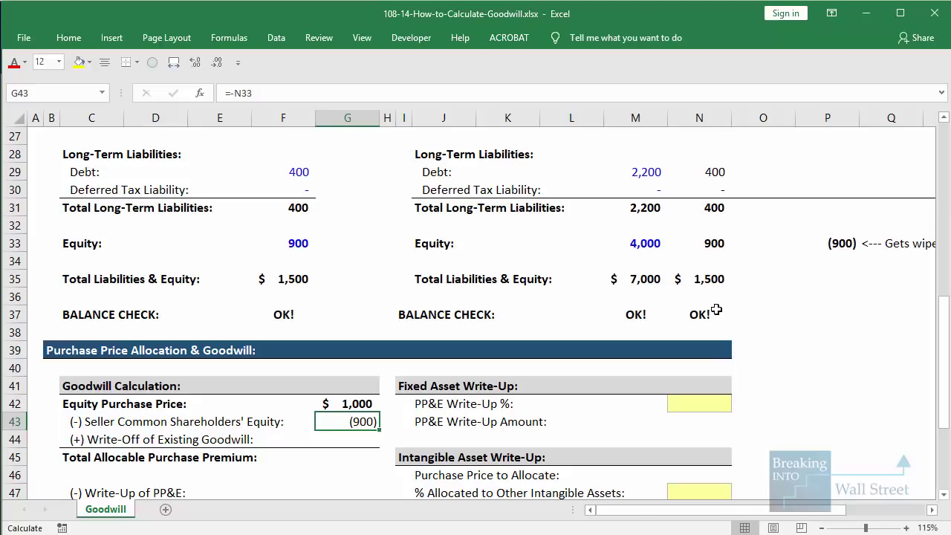
Enter =+N17 in G44 to add the Write-Off of Existing Goodwill from the target's balance sheet
key(Down)
text(=)
scroll(778, 265, up, 5)
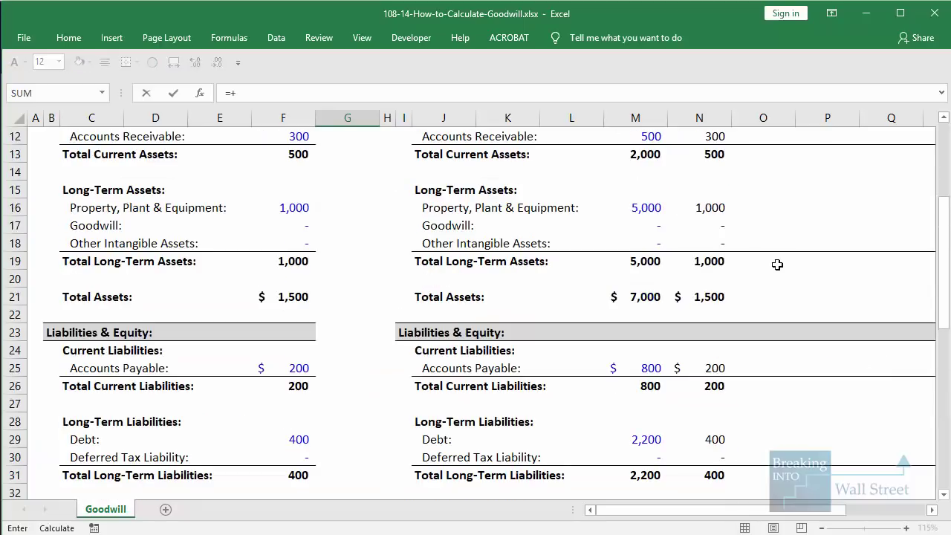
click(718, 225)
scroll(398, 278, down, 6)
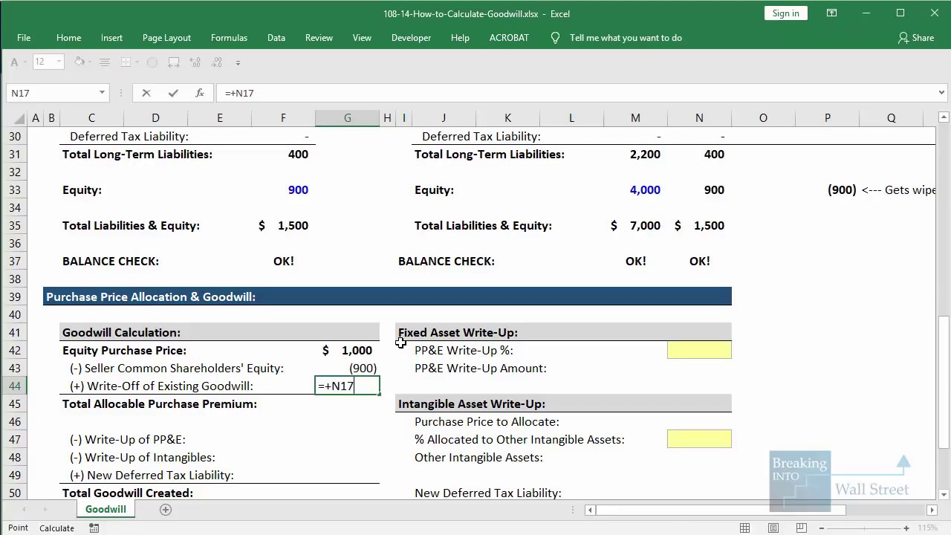
key(Return)
Calculate the Total Allocable Purchase Premium in G45 with =SUM(G42:G44)
scroll(401, 343, down, 1)
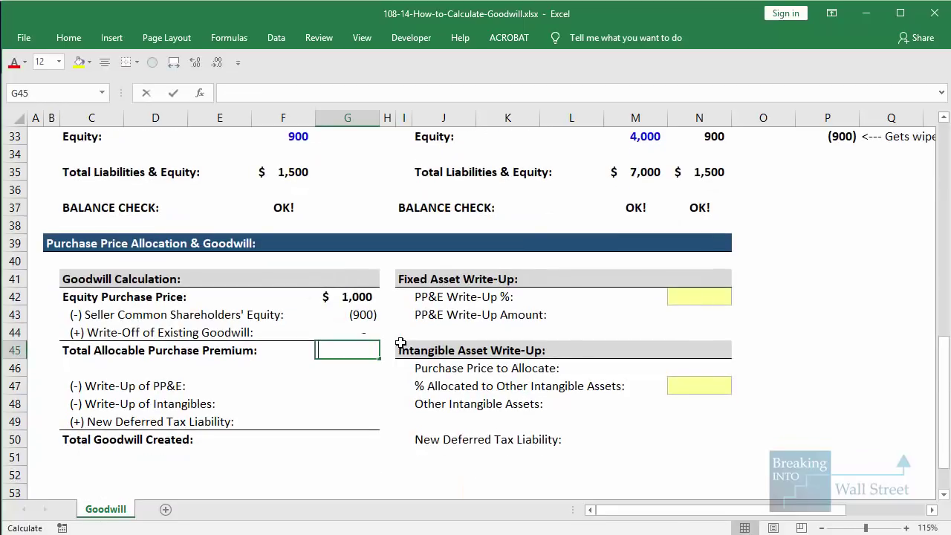
key(alt+equal)
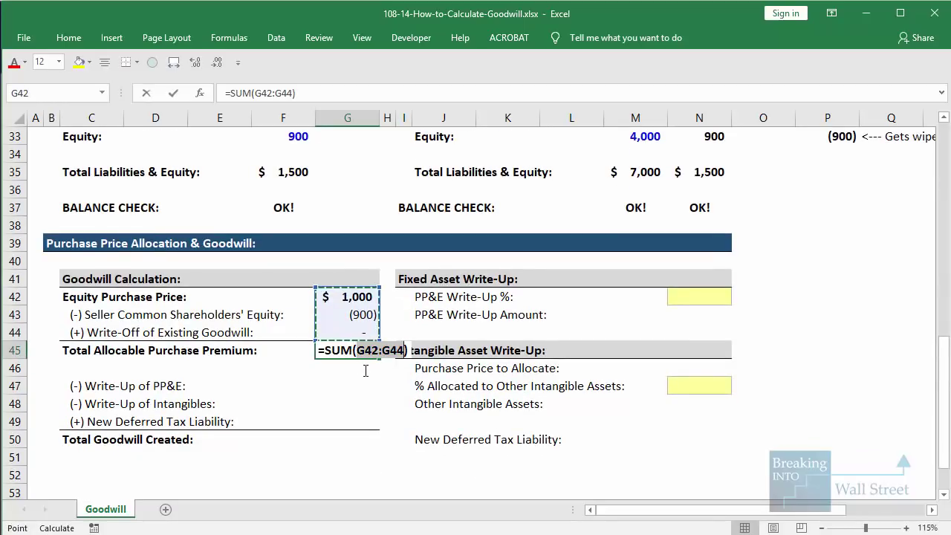
key(Return)
Calculate Total Goodwill Created in G50 with =+G45+SUM(G47:G49)
key(Return)
key(Return)
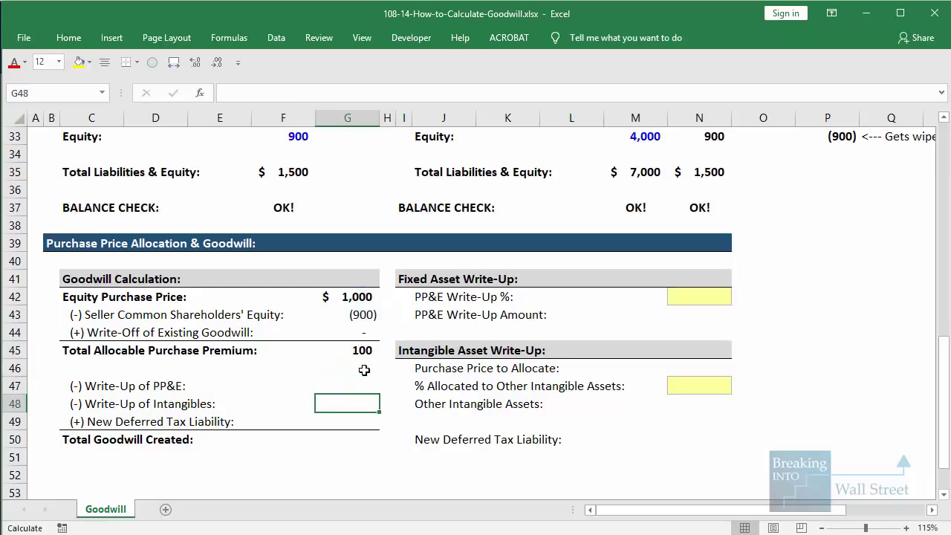
key(Return)
key(Return)
text(=+)
key(Up)
key(Up)
key(Up)
key(Up)
key(Up)
key(Up)
key(Up)
key(Up)
key(Down)
key(Down)
key(Down)
text(+S)
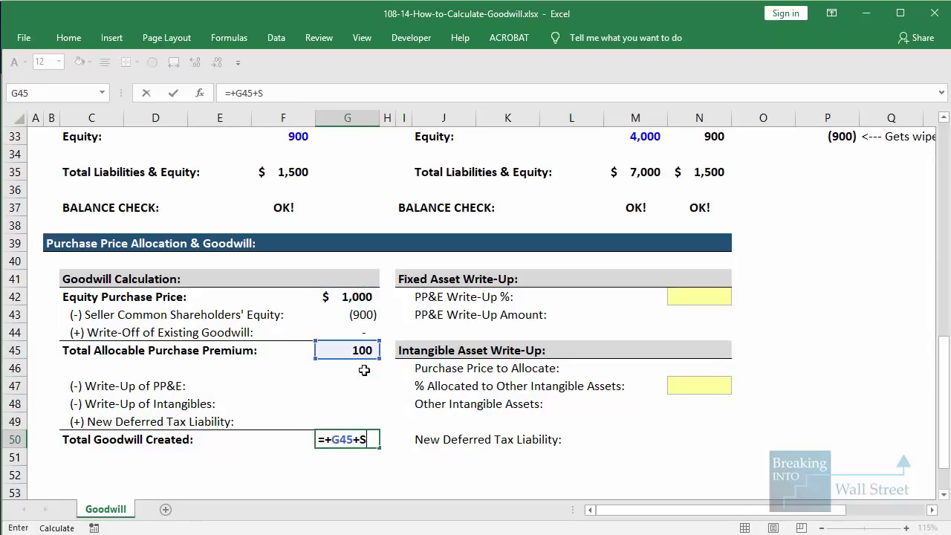
text(UM()
key(Up)
key(shift+Up)
key(shift+Up)
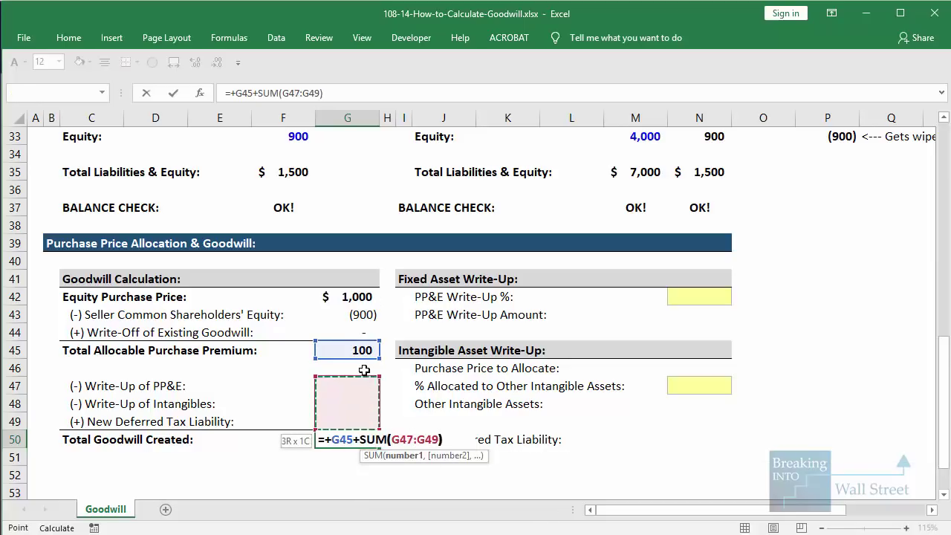
text())
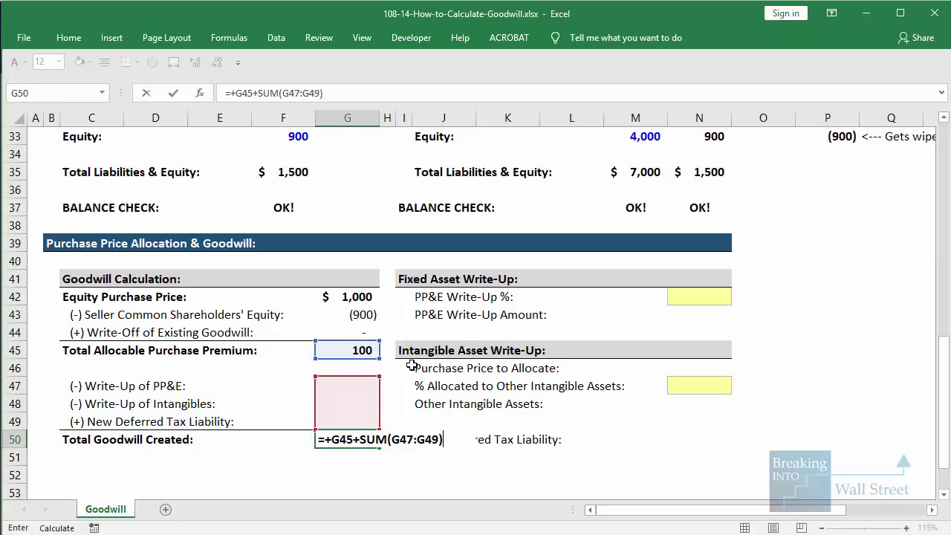
key(ctrl+Return)
Enter the goodwill adjustment =-N17+G50 in P17 to write off existing goodwill and add the new goodwill
scroll(411, 334, up, 11)
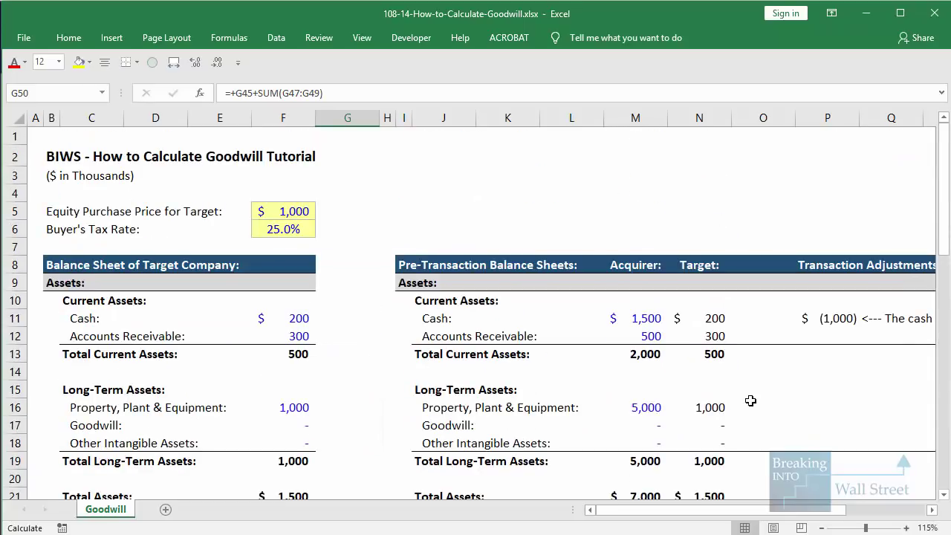
click(836, 392)
scroll(836, 391, down, 1)
scroll(836, 392, right, 2)
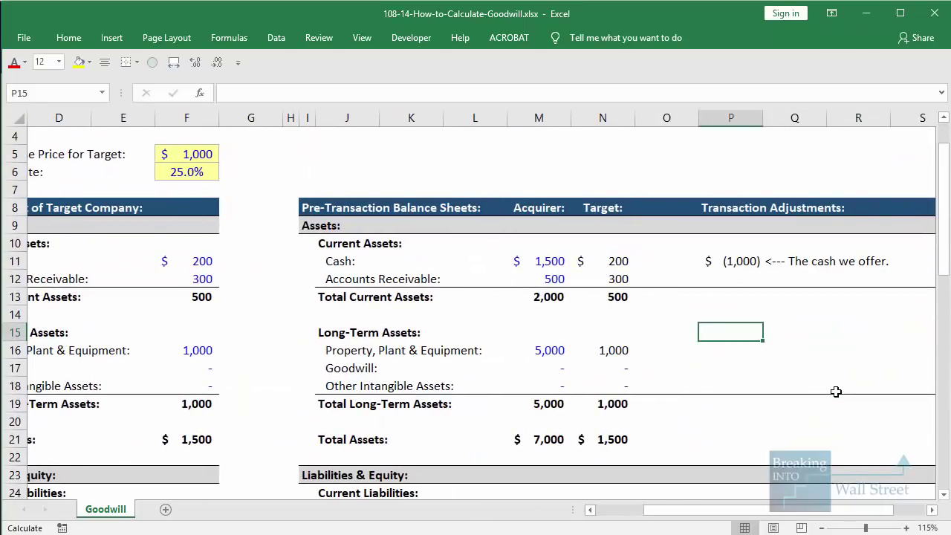
key(Down)
key(Down)
text(=-)
key(Left)
key(Left)
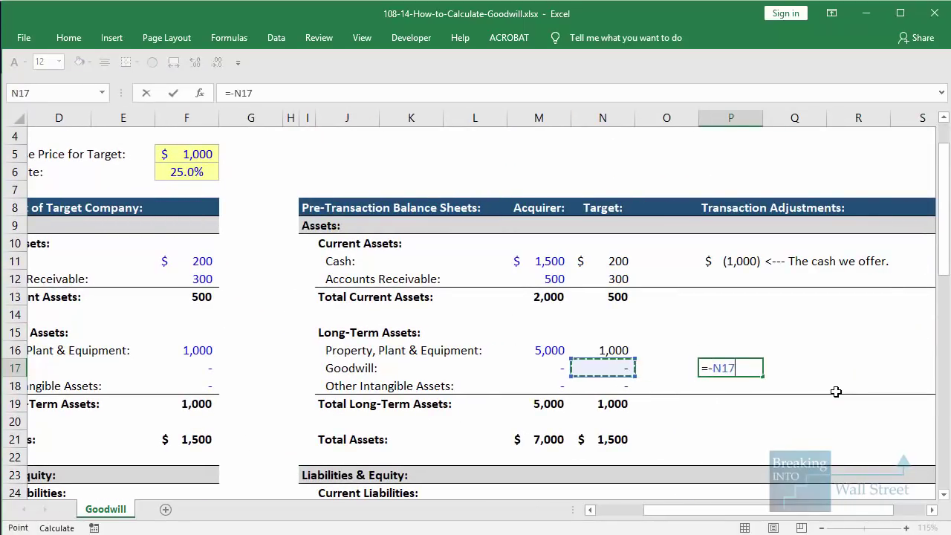
text(+)
scroll(829, 388, down, 9)
click(622, 511)
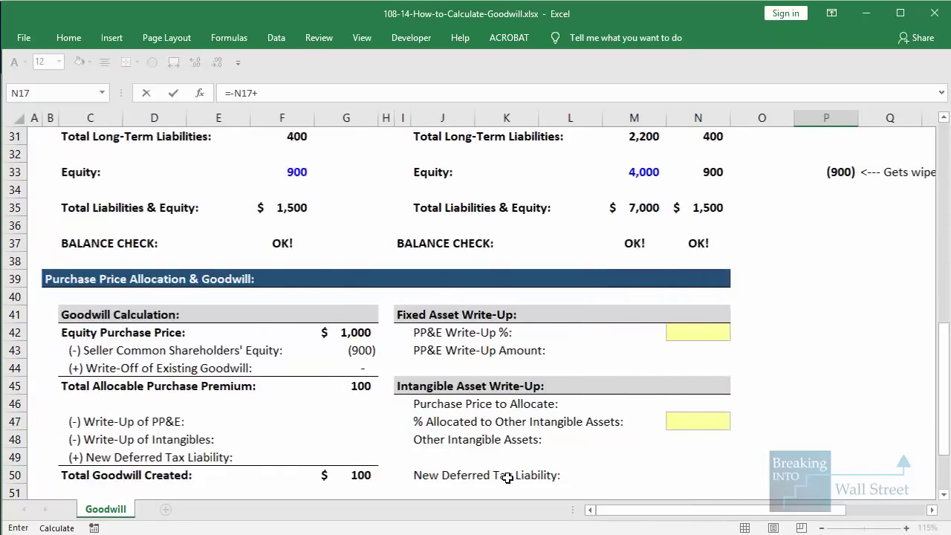
scroll(359, 370, down, 2)
click(358, 368)
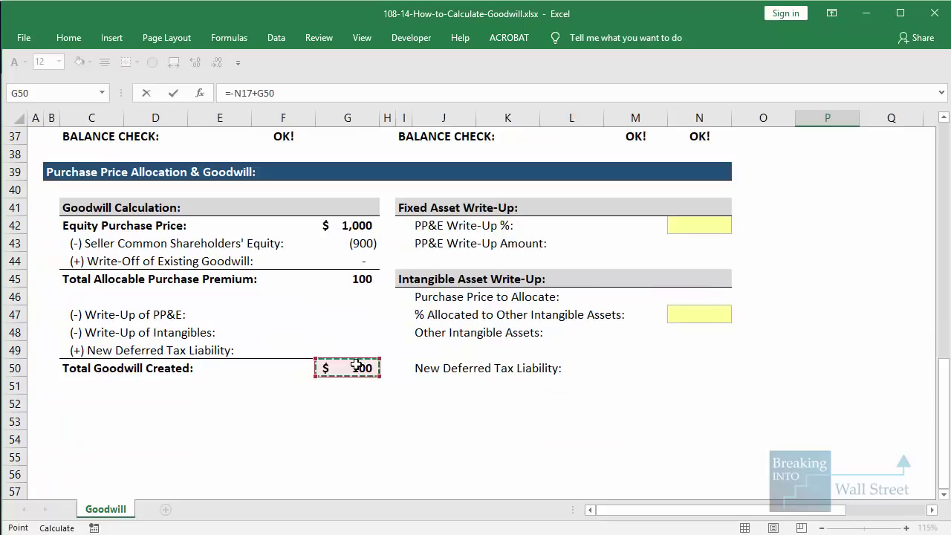
key(Return)
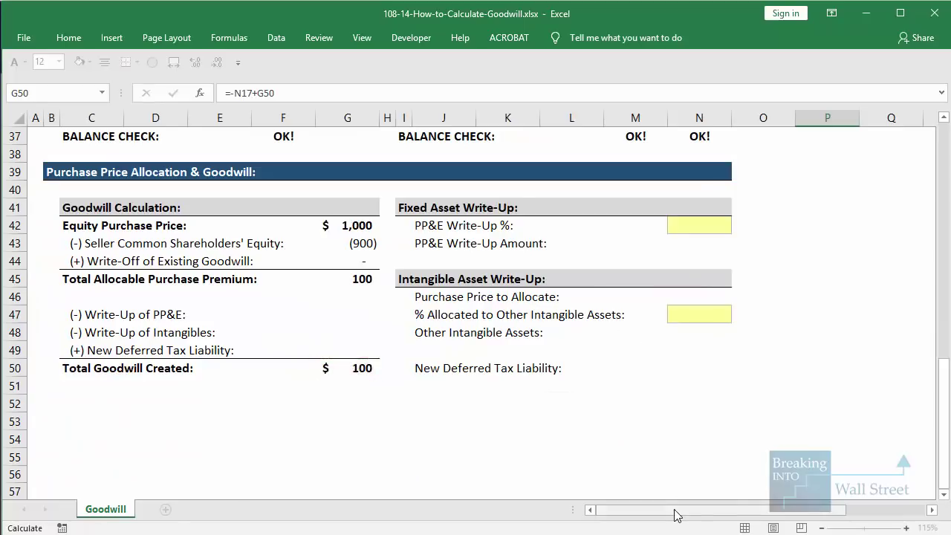
Check the combined Total Assets in T21 against Total Liabilities & Equity in T35 after the goodwill adjustment, boxing both
scroll(760, 340, up, 3)
scroll(761, 344, down, 4)
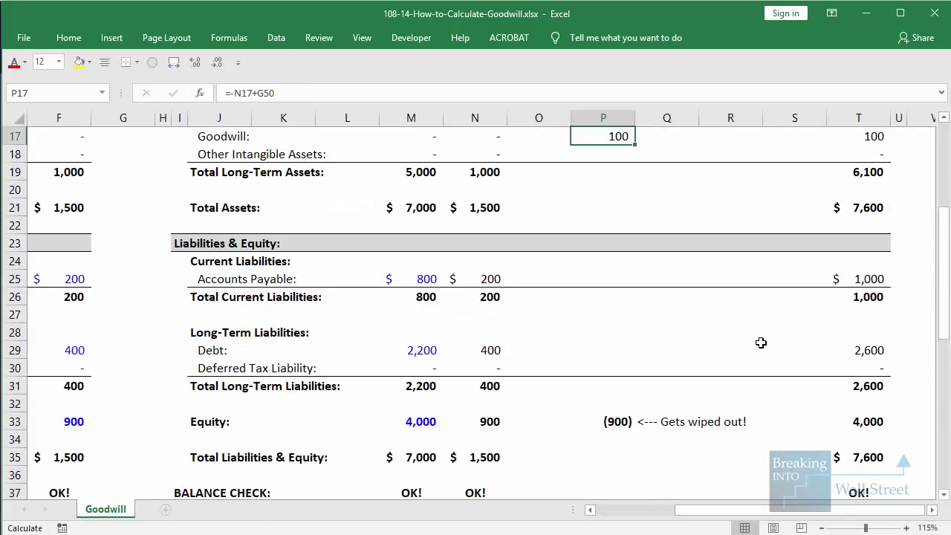
drag(813, 143, 906, 174)
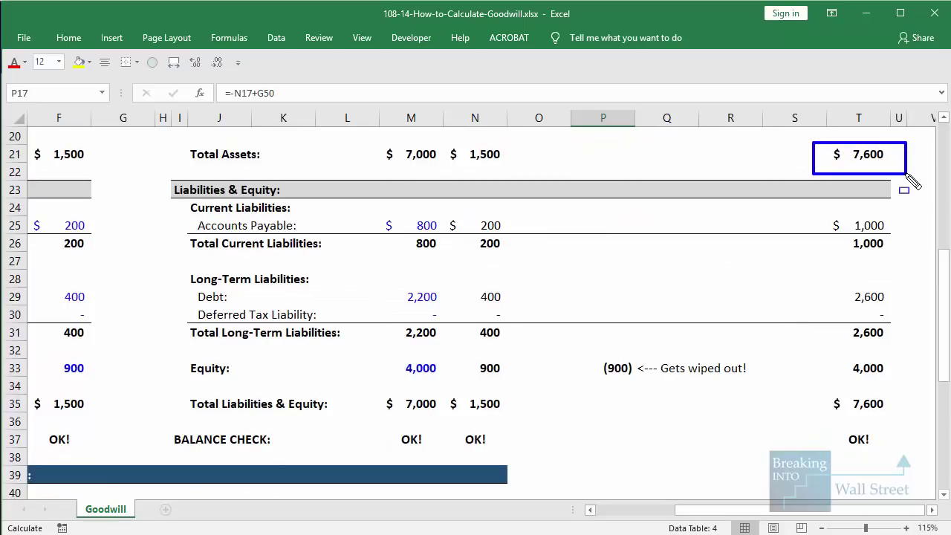
drag(818, 389, 914, 420)
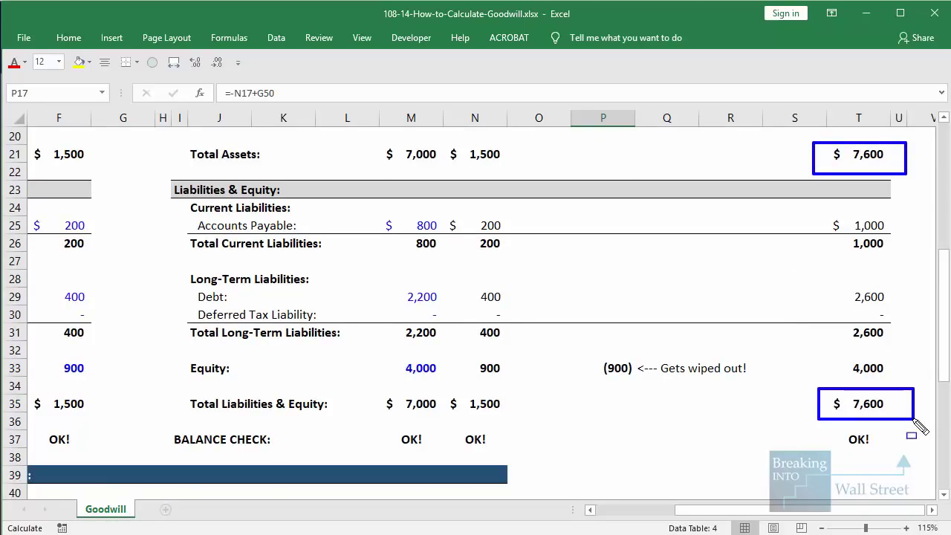
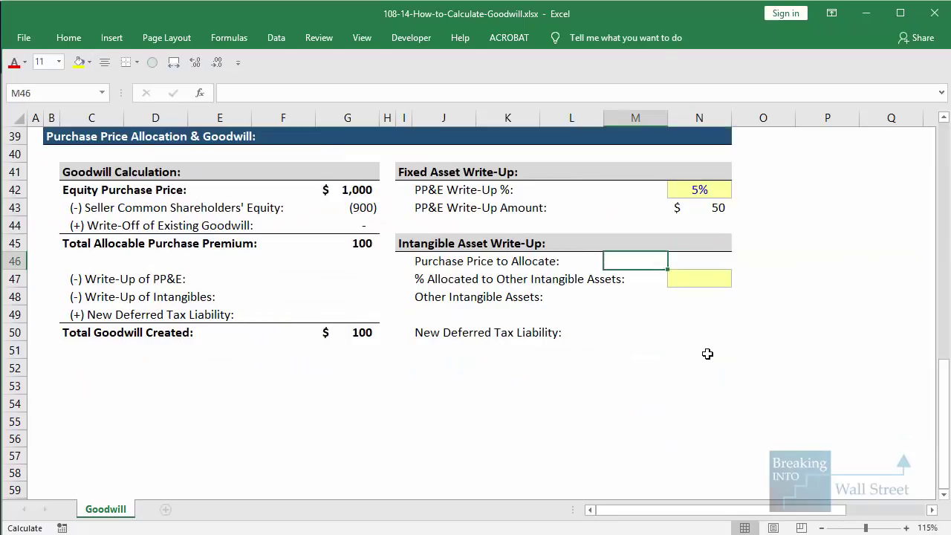
Link Purchase Price to Allocate in N46 with =+G45 and set % Allocated to Other Intangible Assets in N47 to 20%
key(Right)
key(Right)
key(Left)
key(Left)
key(Left)
key(Up)
key(Left)
key(Down)
key(Right)
key(Right)
key(Right)
key(Right)
key(Right)
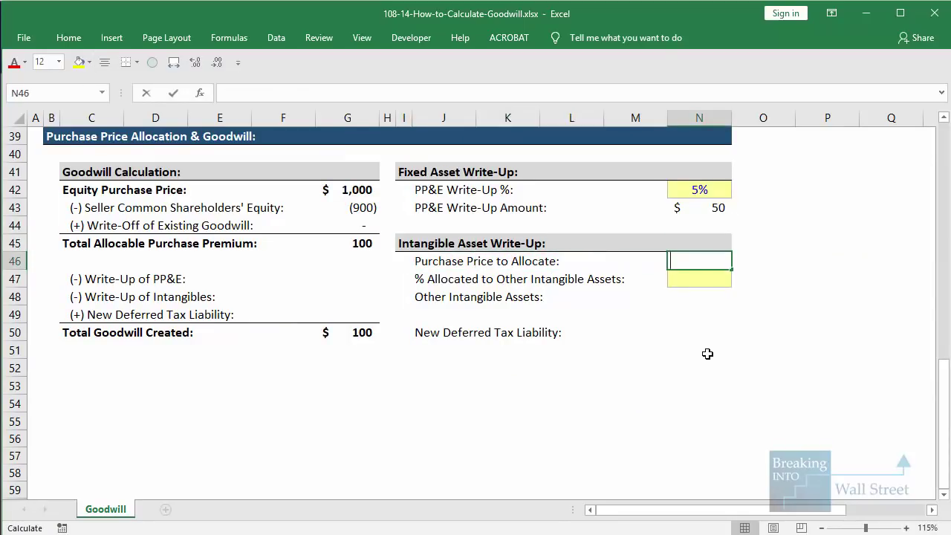
text(=+)
key(Left)
key(Left)
key(Left)
key(Left)
key(Left)
key(Left)
key(Left)
key(Left)
key(Up)
key(Right)
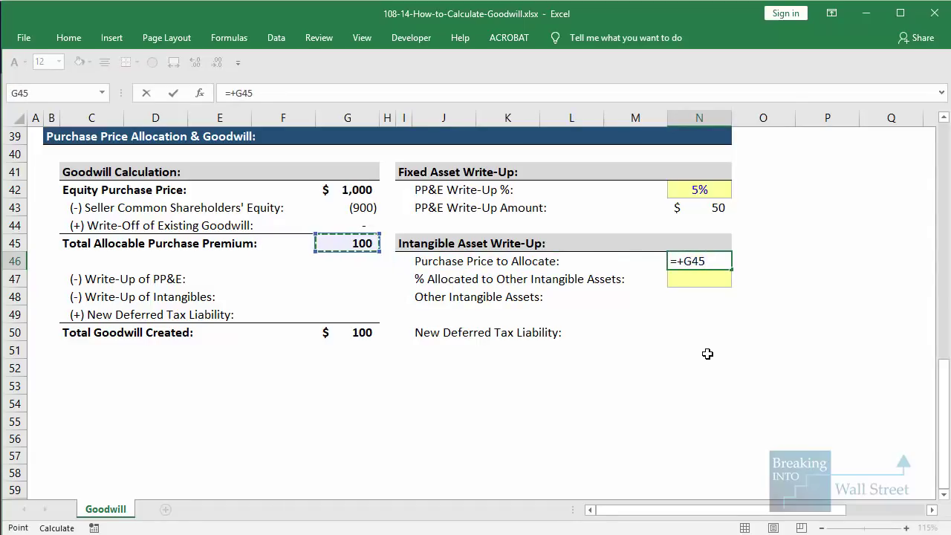
key(Return)
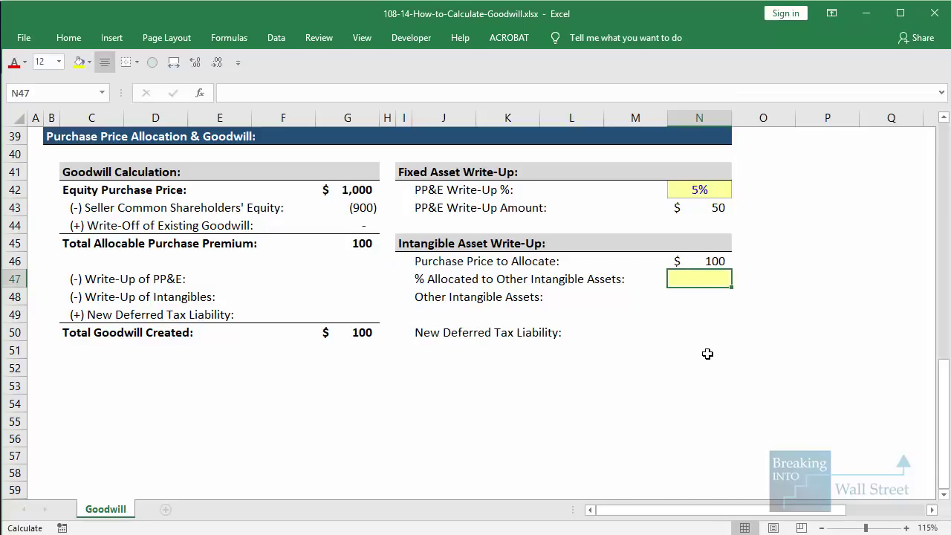
text(20)
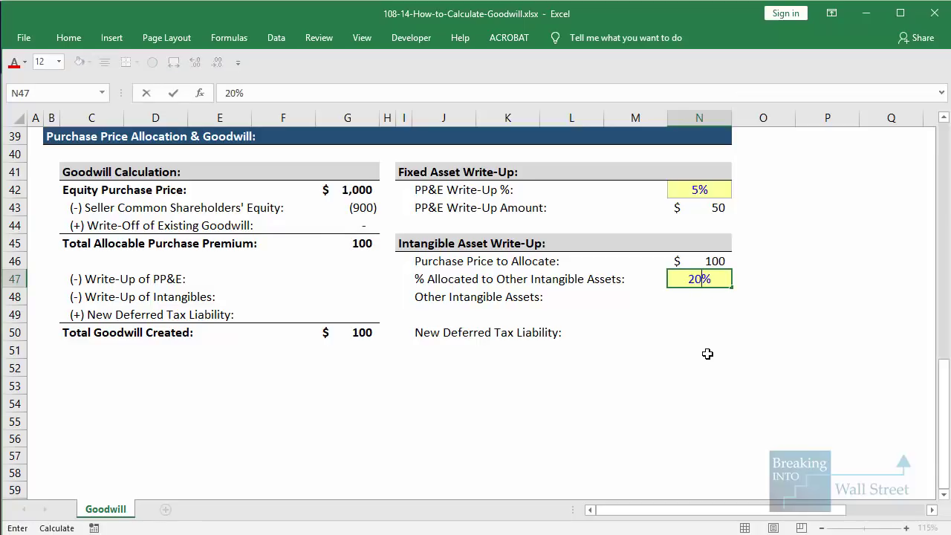
key(ctrl+Return)
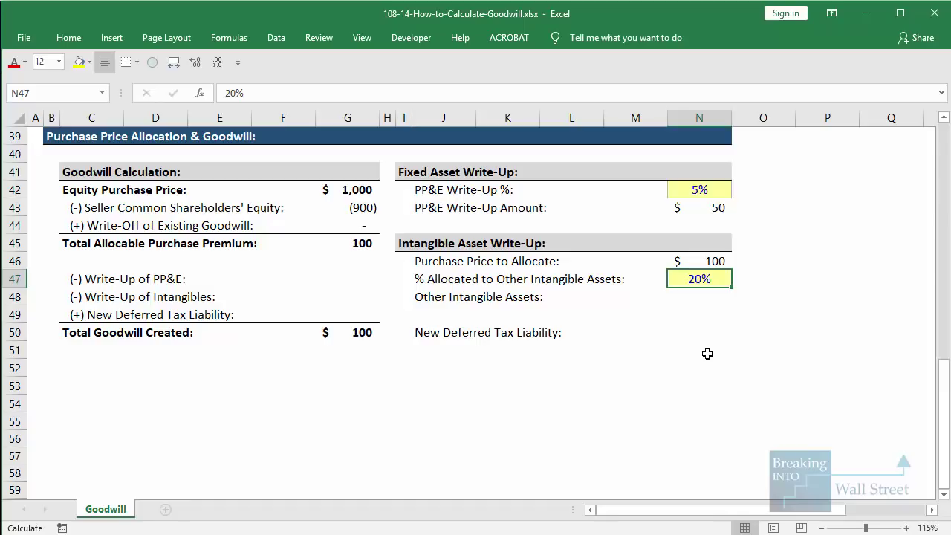
Calculate Other Intangible Assets in N48 with =+N46*N47
key(Down)
text(=+)
key(Up)
key(Up)
text(*)
key(Down)
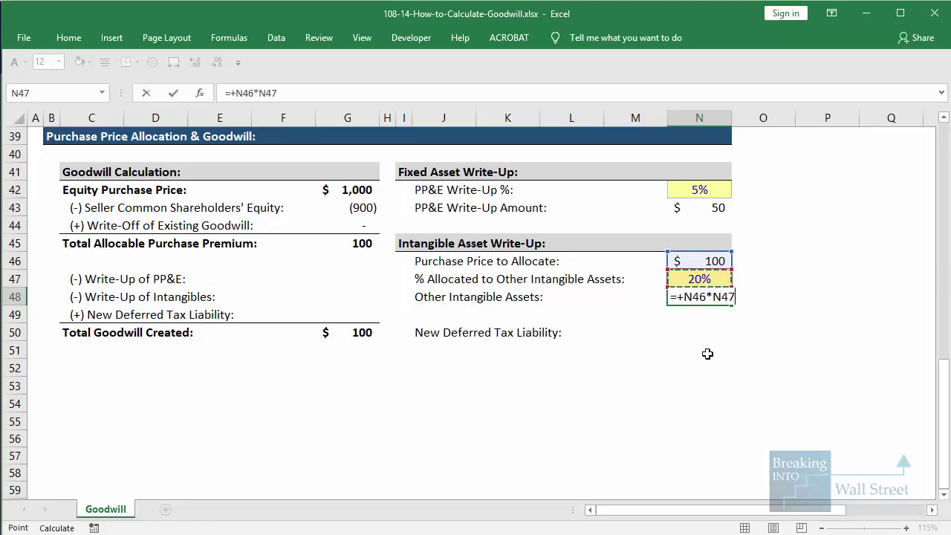
key(ctrl+Return)
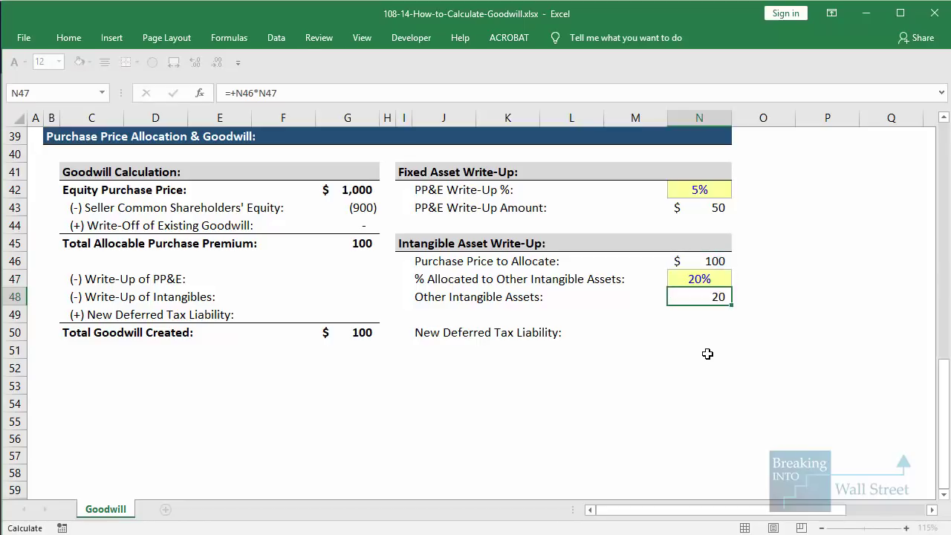
Calculate the New Deferred Tax Liability in N50 with =(N43+N48)*F6, applying the buyer's tax rate to both write-ups
key(Down)
key(Down)
text(=()
key(Up)
key(Up)
key(Up)
key(Up)
key(Up)
key(Up)
key(Up)
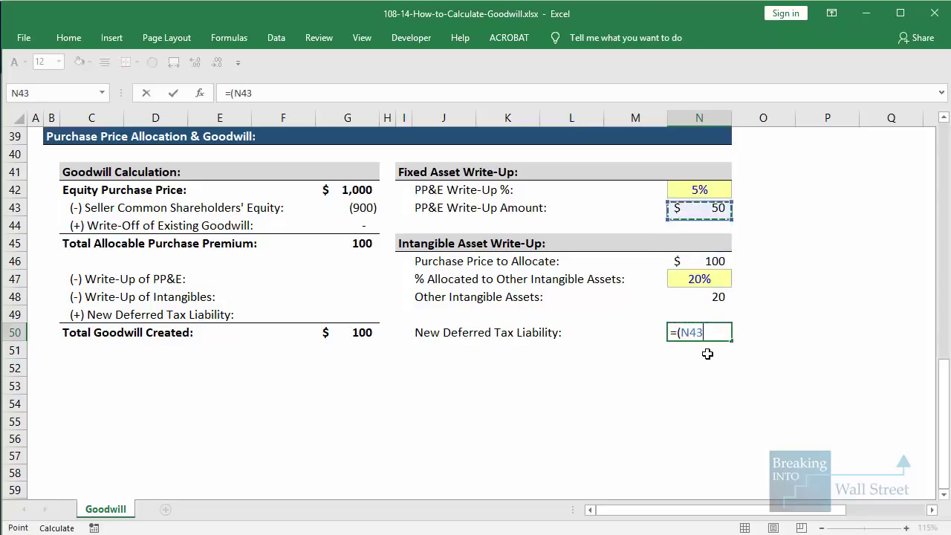
text(+)
key(Up)
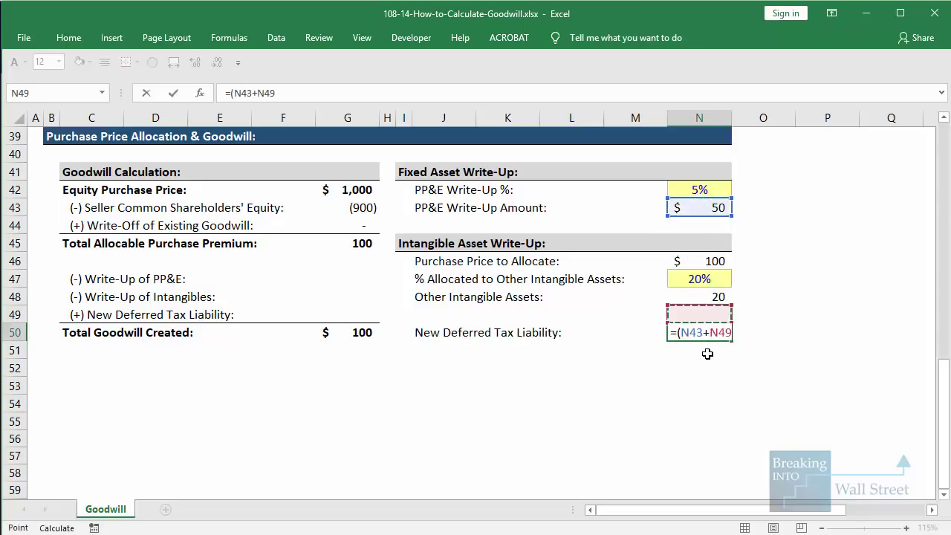
key(Up)
text())
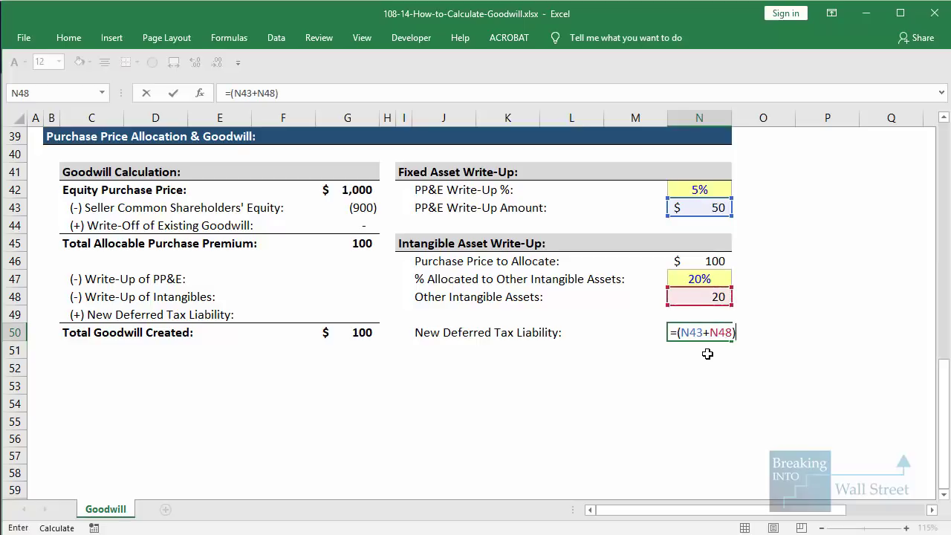
text(*)
scroll(707, 355, up, 13)
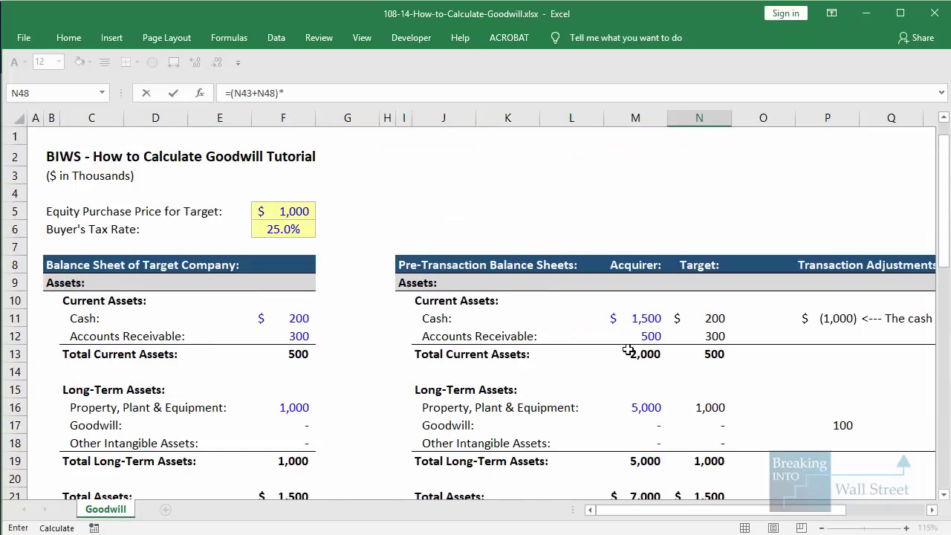
click(307, 231)
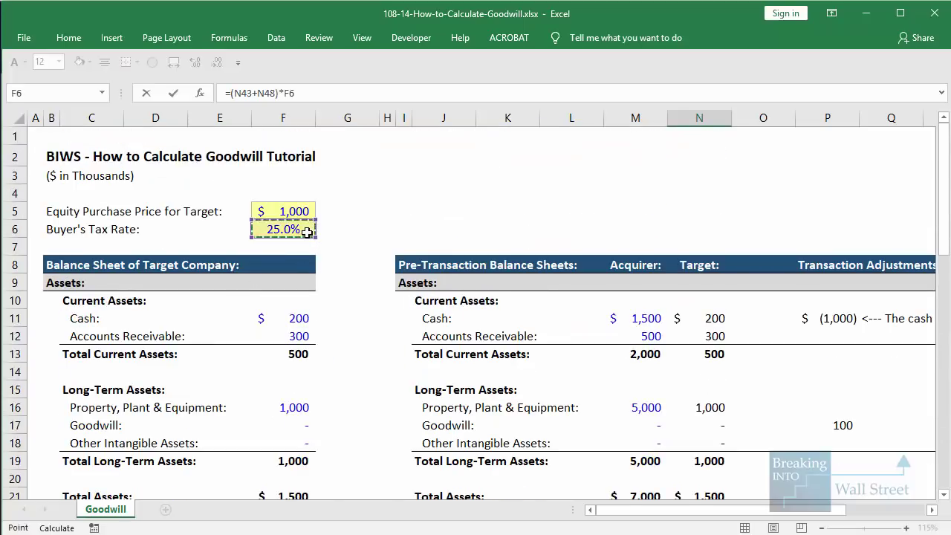
scroll(720, 327, down, 13)
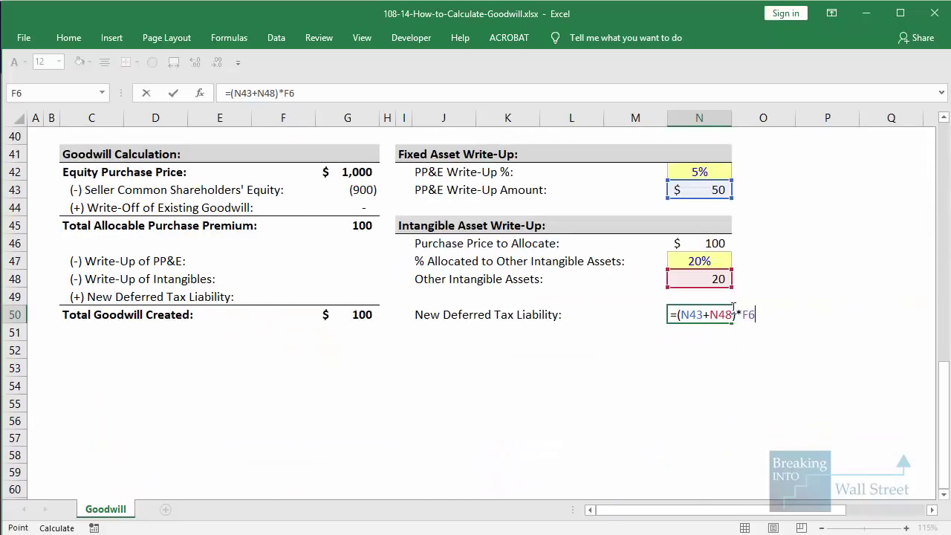
scroll(733, 307, up, 1)
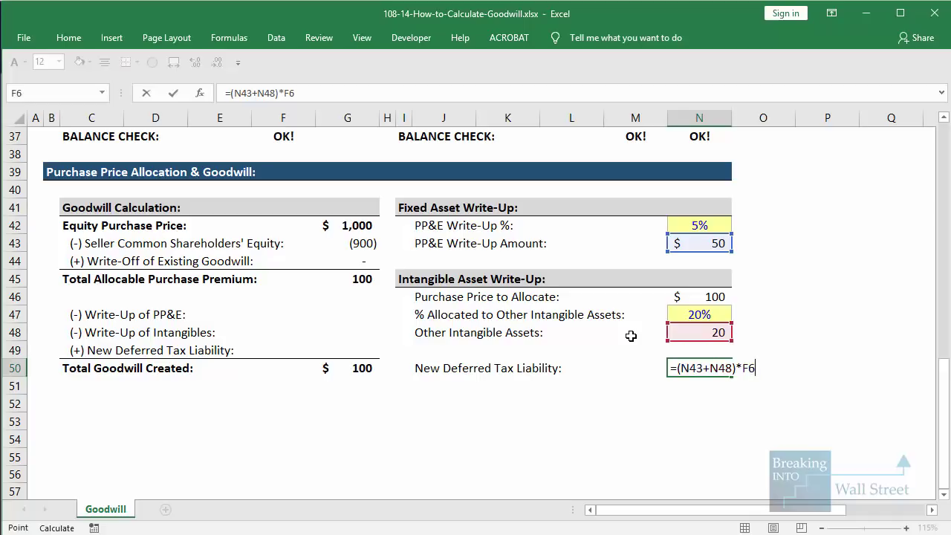
key(Return)
Link the Write-Up of PP&E in G47 as a deduction with =-N43
click(373, 367)
click(372, 316)
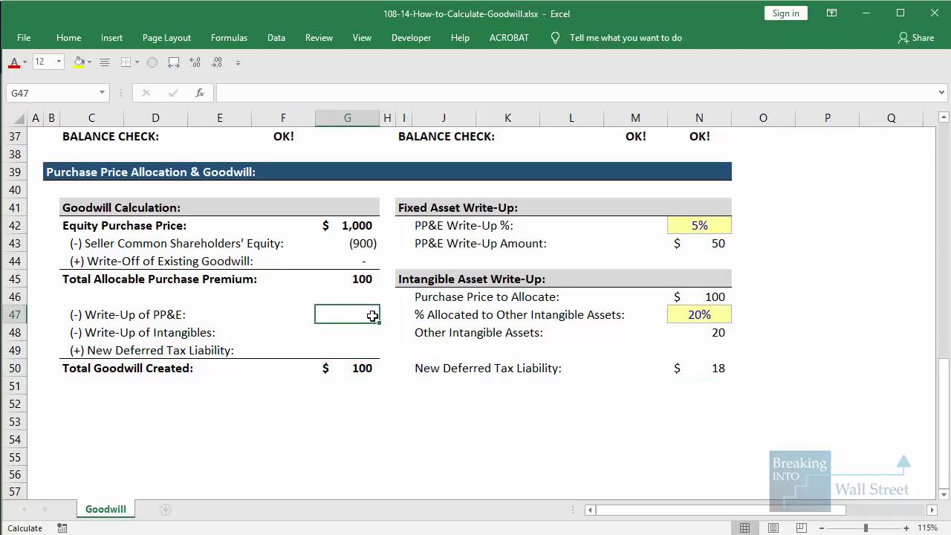
text(=-)
key(Right)
key(Right)
key(Right)
key(Up)
key(Up)
key(Up)
key(Up)
key(Right)
key(Right)
key(Right)
key(Right)
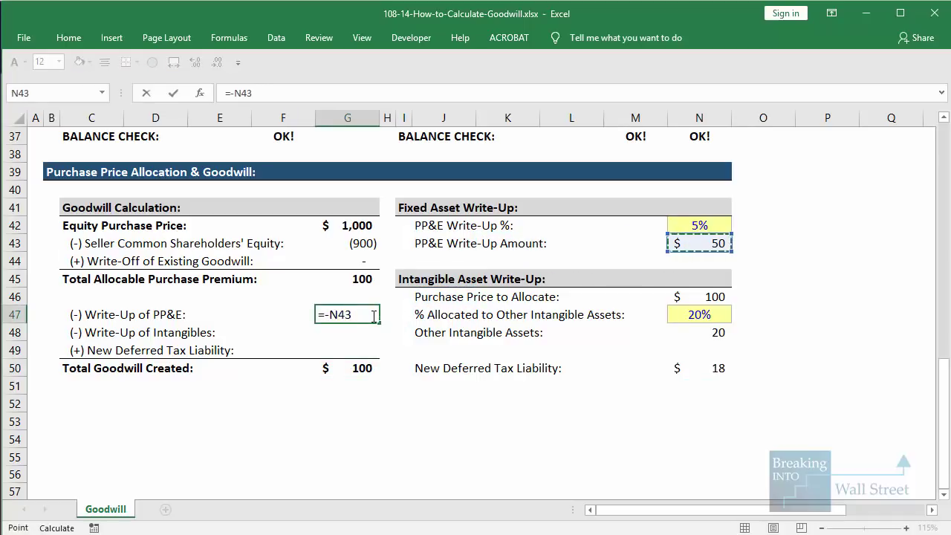
key(Return)
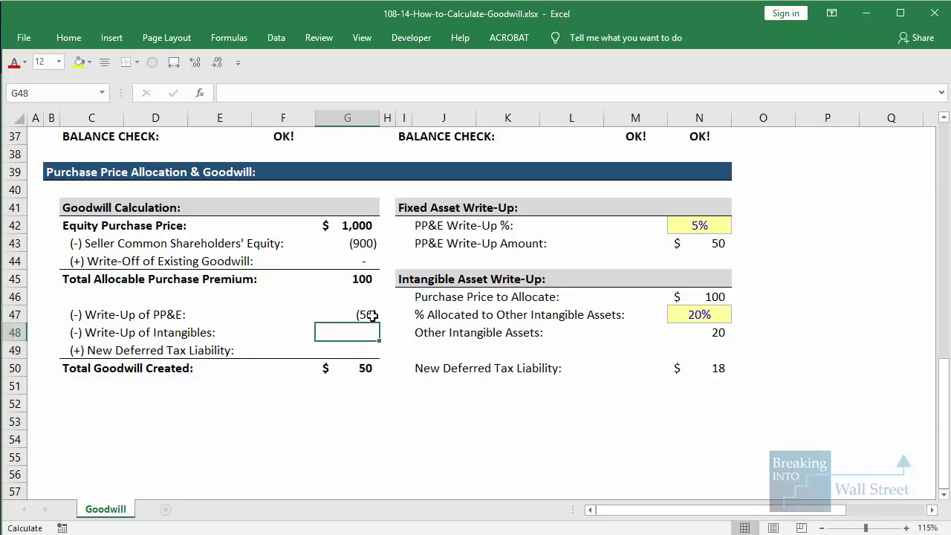
Link the Write-Up of Intangibles in G48 as a deduction with =-N48
text(=-)
key(Right)
key(Right)
key(Right)
key(Right)
key(Right)
key(Right)
key(Right)
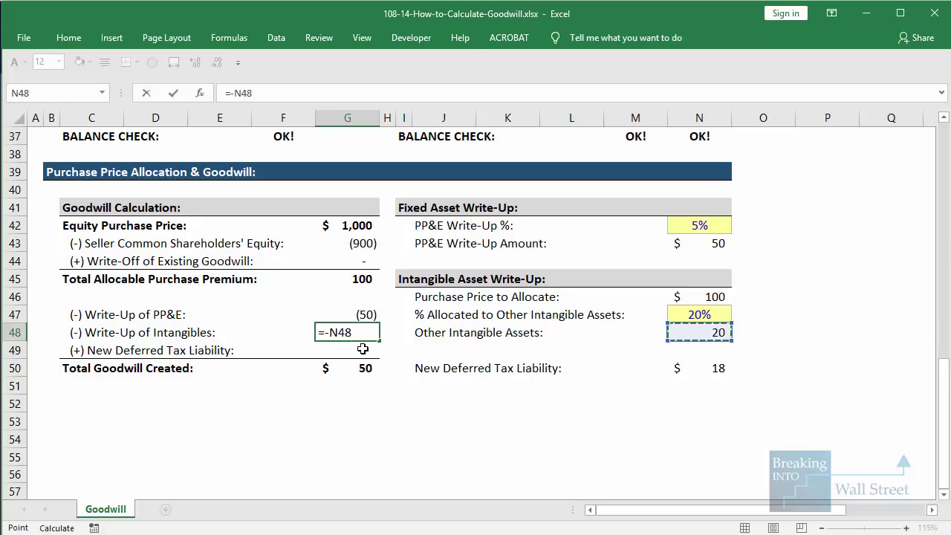
key(Return)
Link the New Deferred Tax Liability in G49 with =+N50
text(=+)
key(Down)
key(Right)
key(Right)
key(Right)
key(Right)
key(Right)
key(Right)
key(Right)
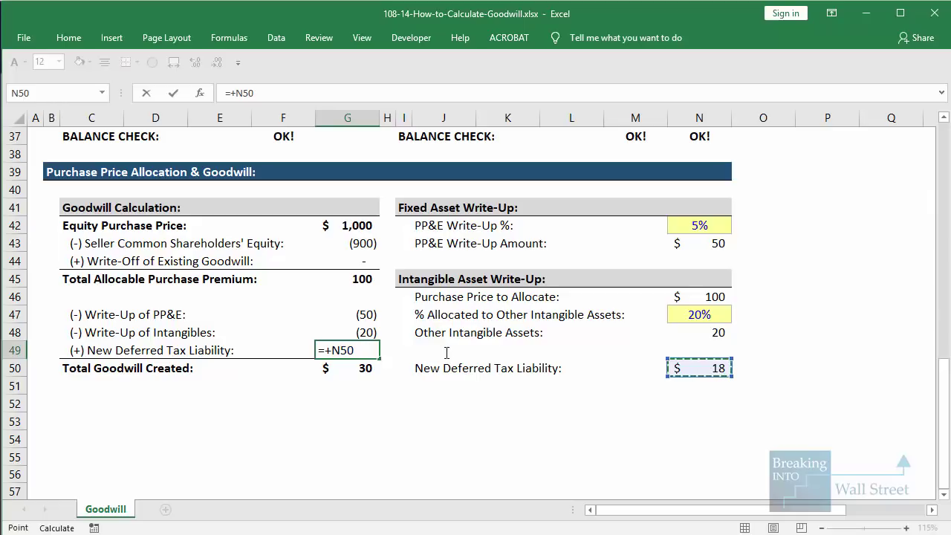
key(Return)
Review the PP&E and intangibles write-ups in G47 and G48 of the goodwill calculation, boxing each on screen
click(357, 310)
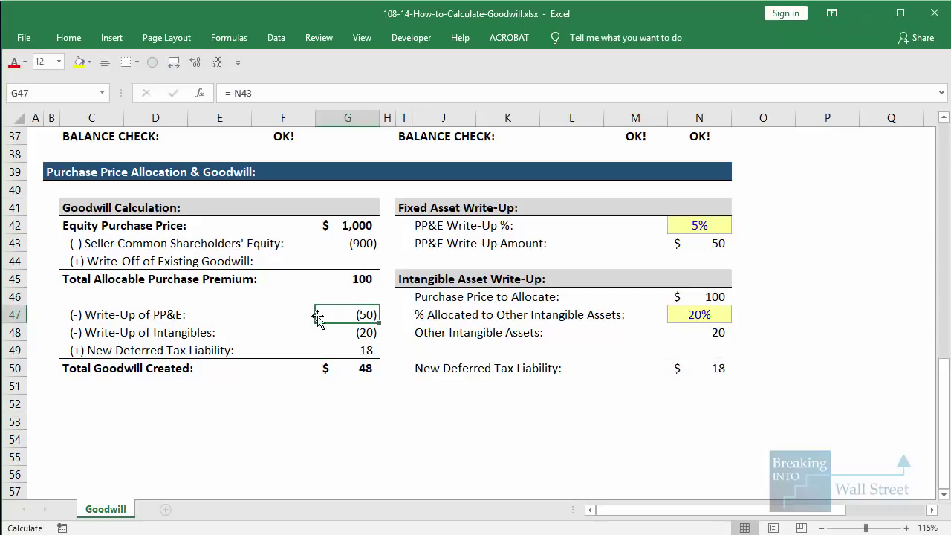
drag(308, 300, 395, 321)
key(Escape)
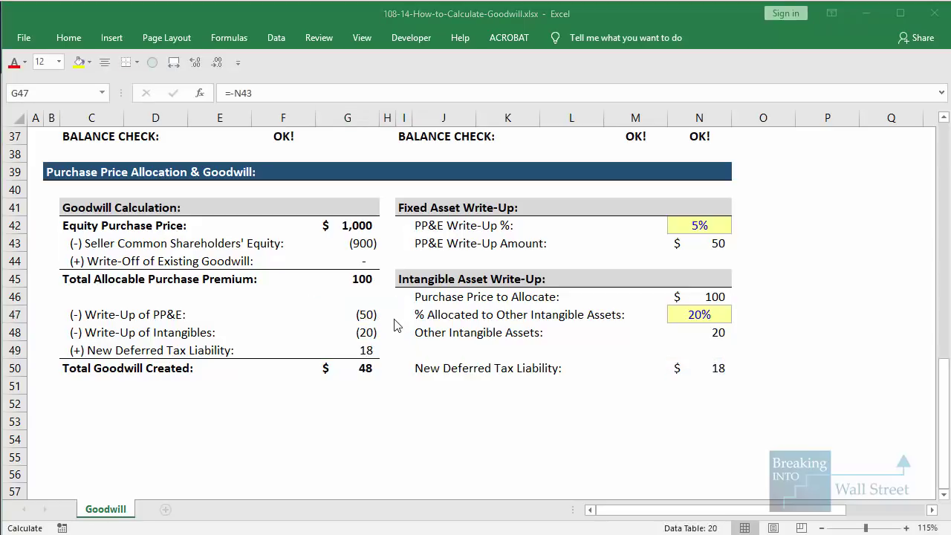
scroll(356, 338, down, 1)
click(353, 339)
key(ctrl+2)
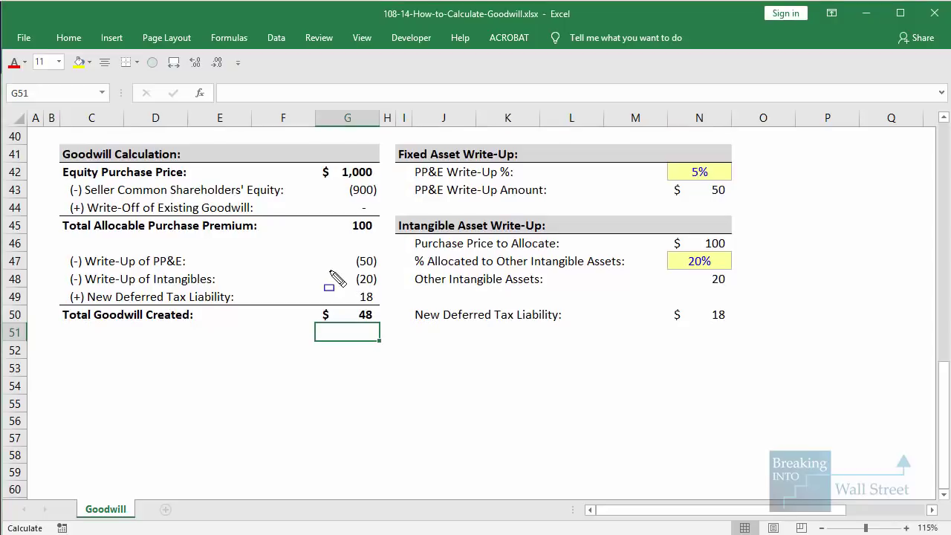
drag(330, 271, 396, 291)
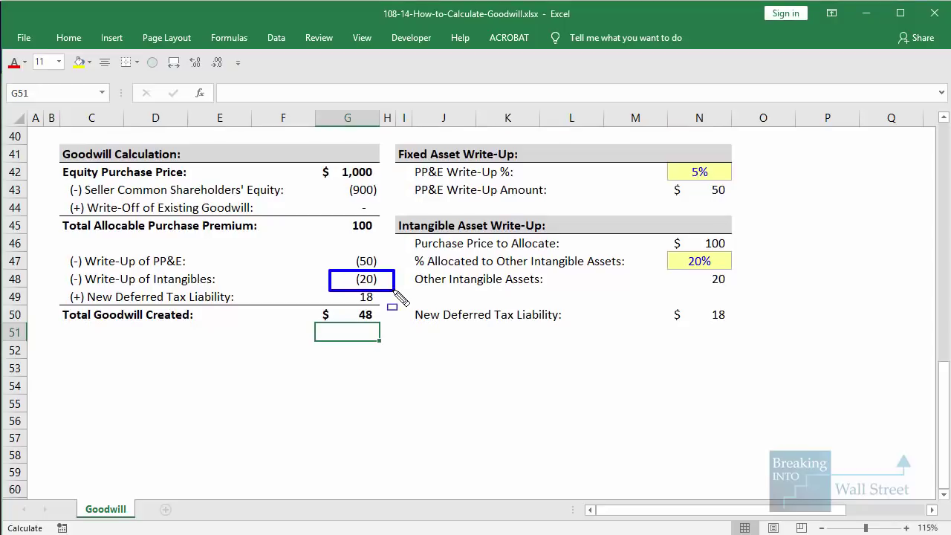
key(Escape)
Enter a transaction adjustment of 0 for Accounts Receivable in P12
click(507, 279)
scroll(527, 246, up, 13)
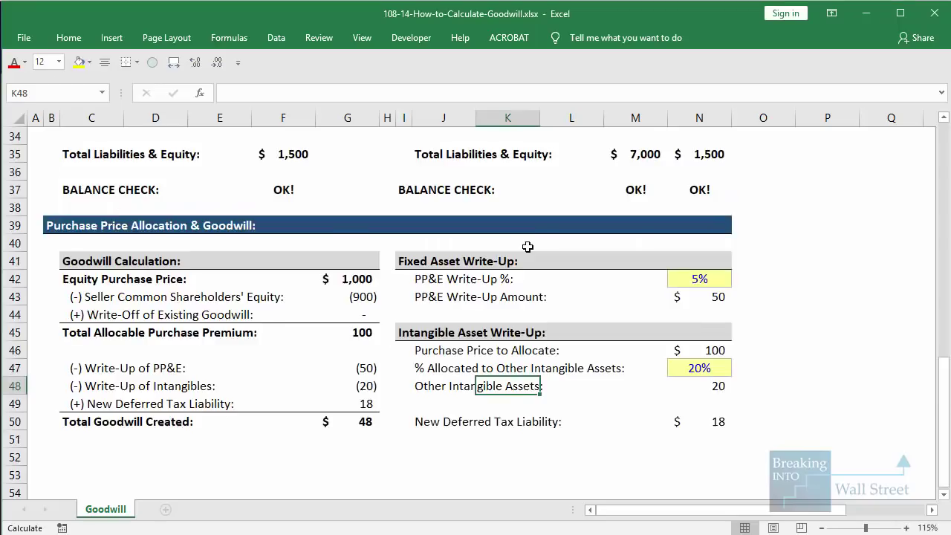
scroll(743, 394, right, 3)
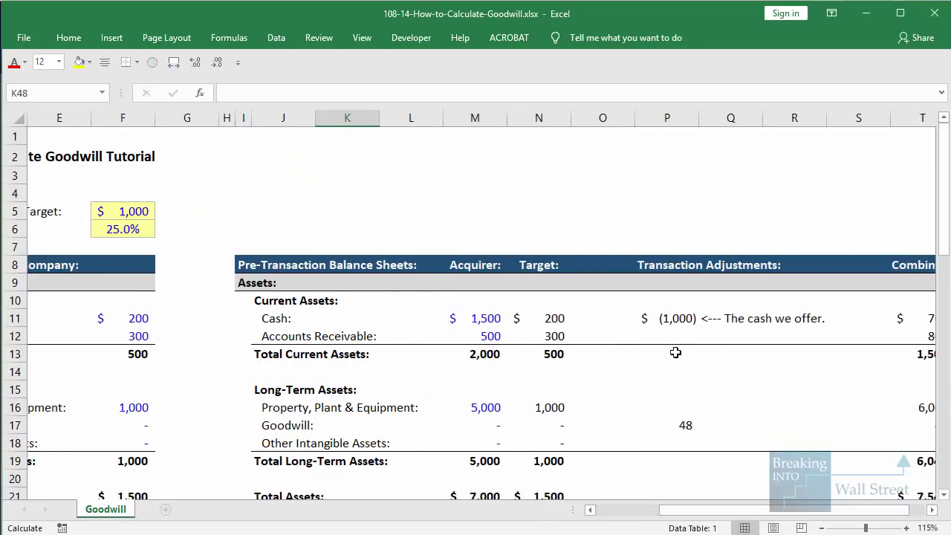
click(673, 350)
key(Right)
key(Right)
key(Right)
key(Right)
key(Right)
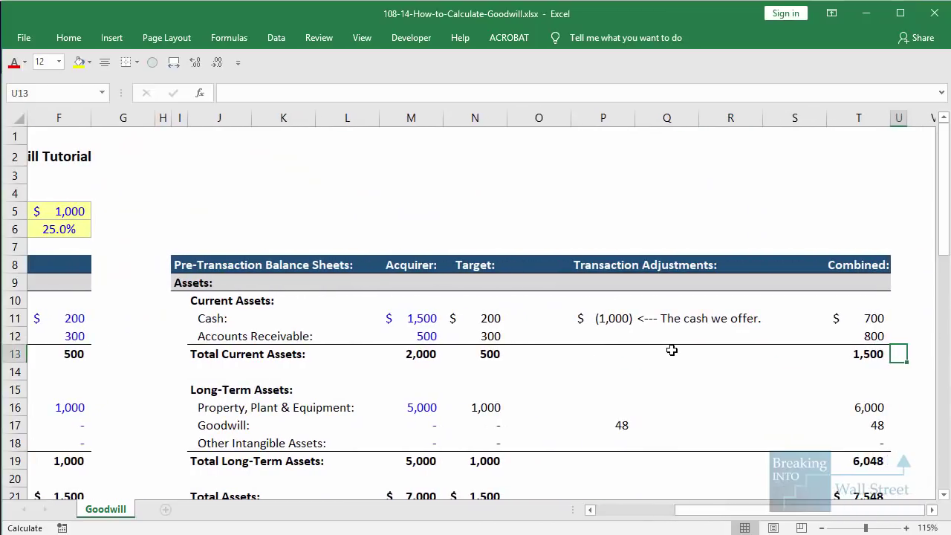
click(638, 335)
scroll(637, 335, down, 1)
key(Left)
text(0)
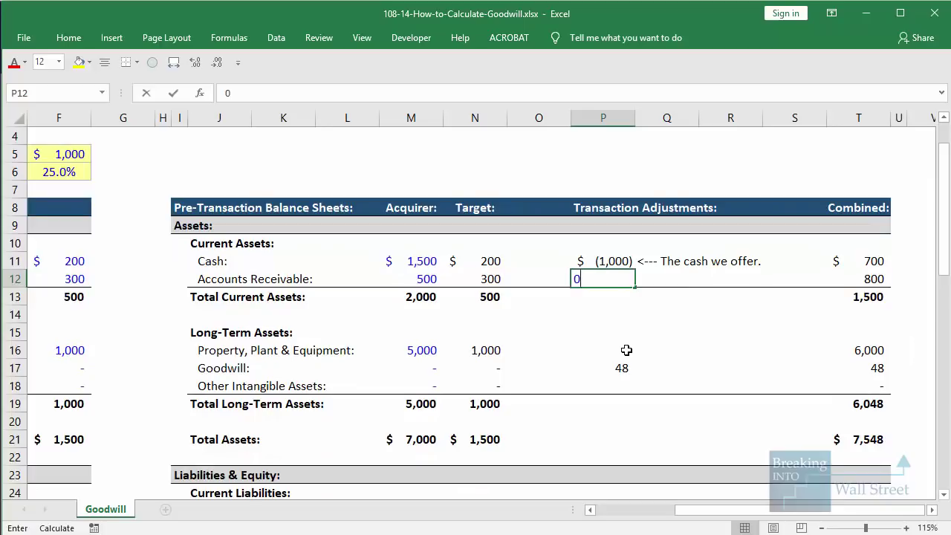
Enter the Property, Plant & Equipment adjustment in P16 as =-G47
click(626, 350)
text(=+)
scroll(595, 387, down, 9)
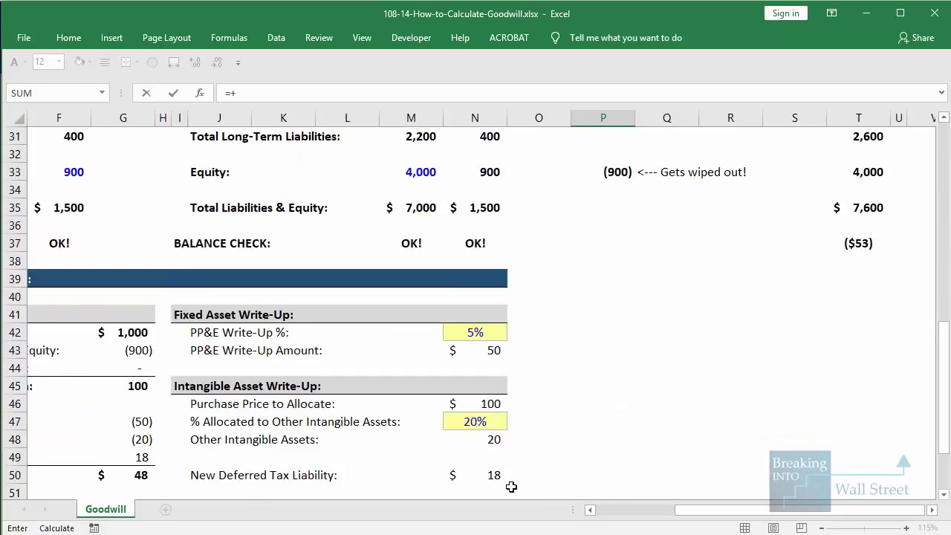
scroll(357, 376, down, 1)
key(BackSpace)
text(-)
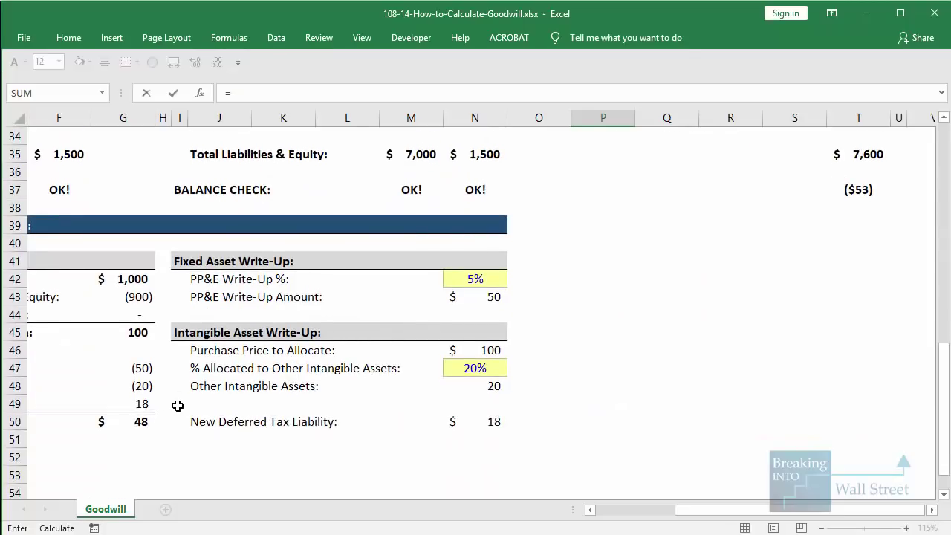
drag(636, 511, 559, 511)
click(348, 369)
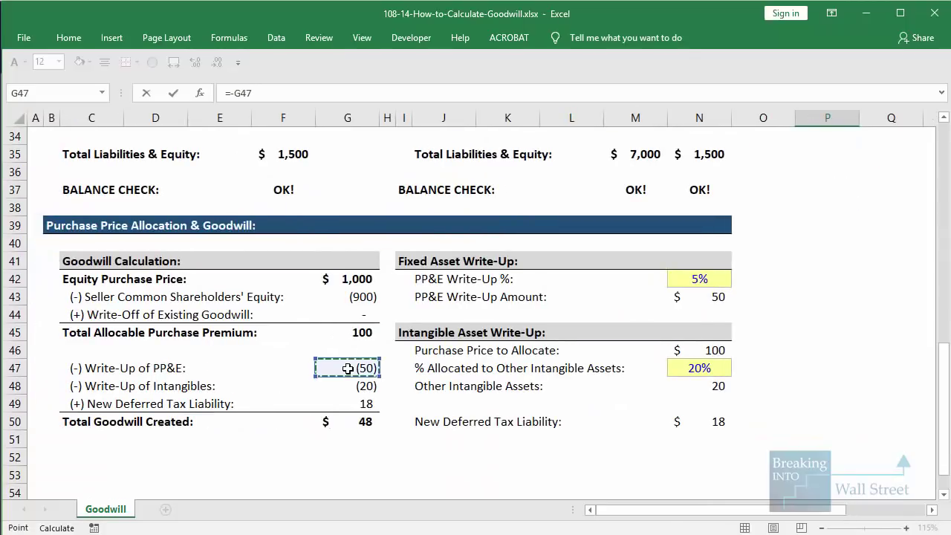
key(Return)
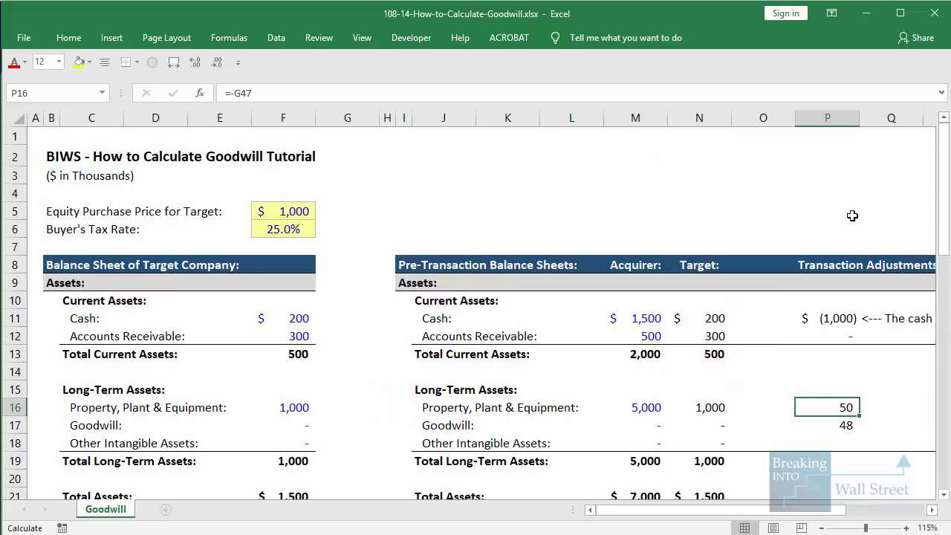
Enter the Other Intangible Assets adjustment in P18 as =-G48
key(Down)
text(=-)
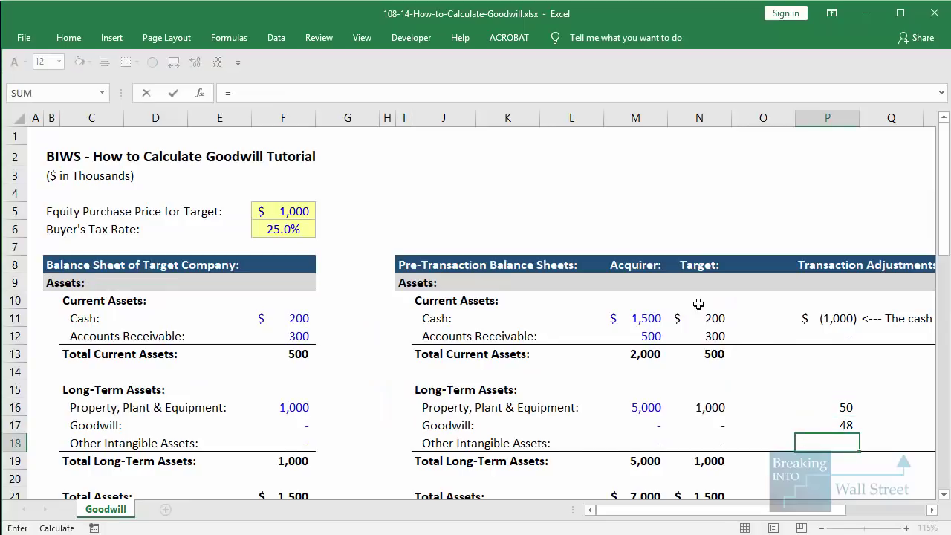
scroll(378, 381, down, 11)
click(368, 402)
click(368, 385)
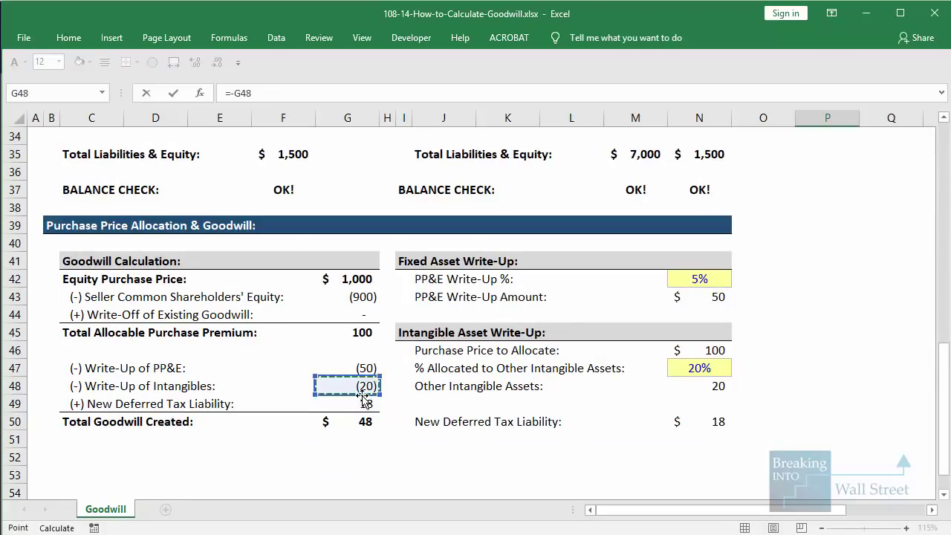
key(ctrl+Return)
Enter transaction adjustments of 0 for Accounts Payable in P25 and Debt in P29
key(Down)
key(Down)
scroll(644, 252, right, 2)
key(Right)
scroll(691, 283, down, 3)
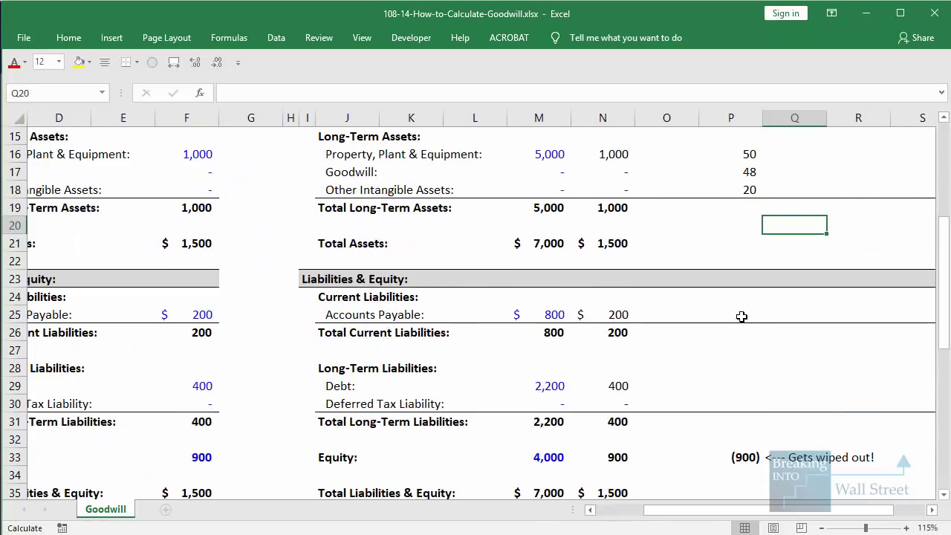
click(756, 320)
scroll(757, 319, down, 1)
text(0)
click(757, 319)
key(Down)
text(0)
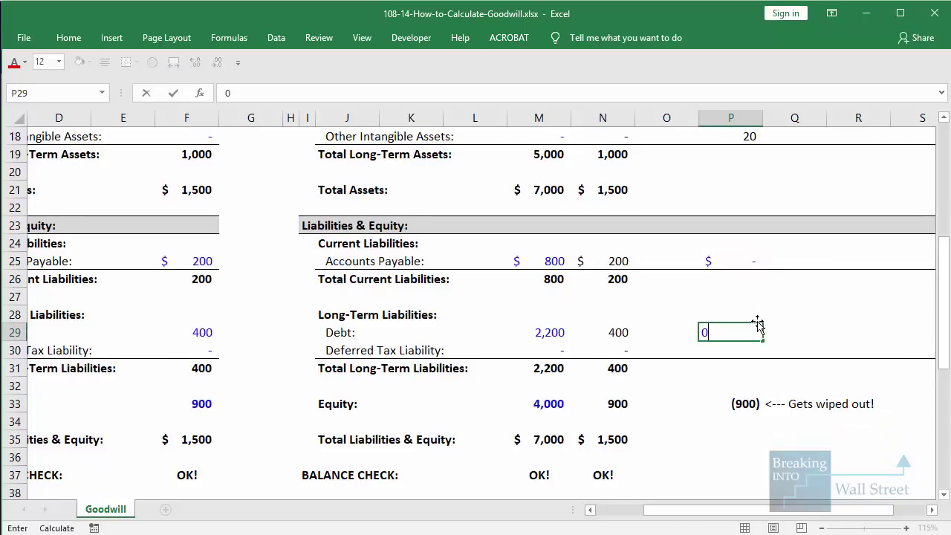
key(Return)
Enter the Deferred Tax Liability adjustment in P30 as =+G49
text(=+)
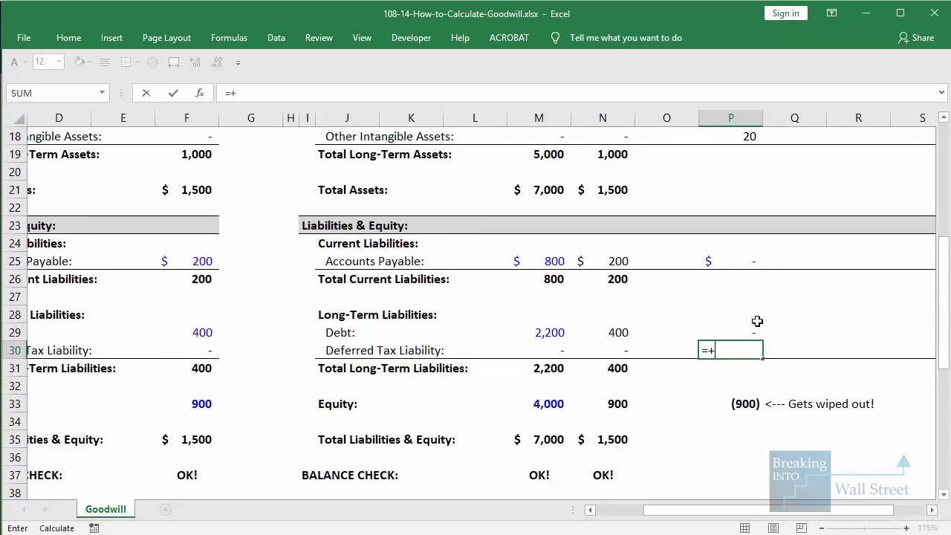
scroll(654, 437, down, 7)
click(619, 510)
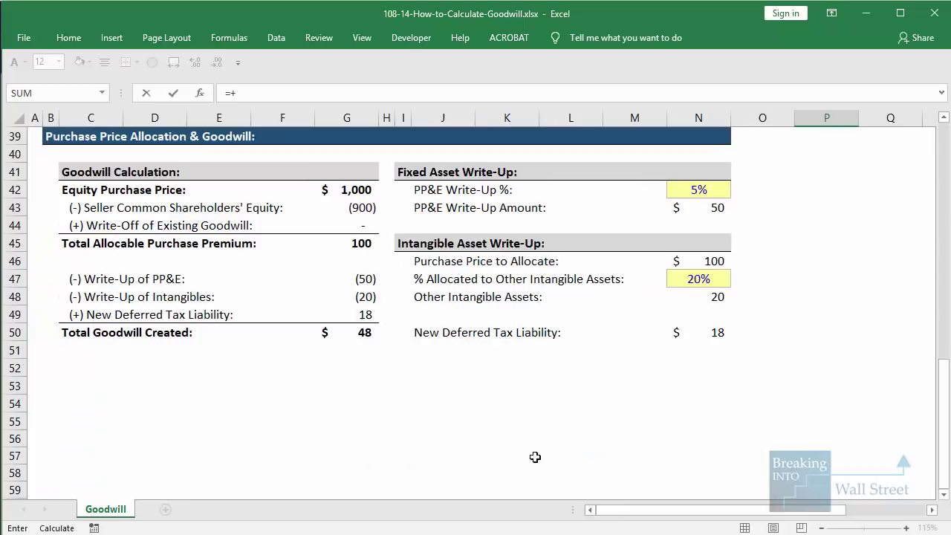
click(364, 315)
key(ctrl+Return)
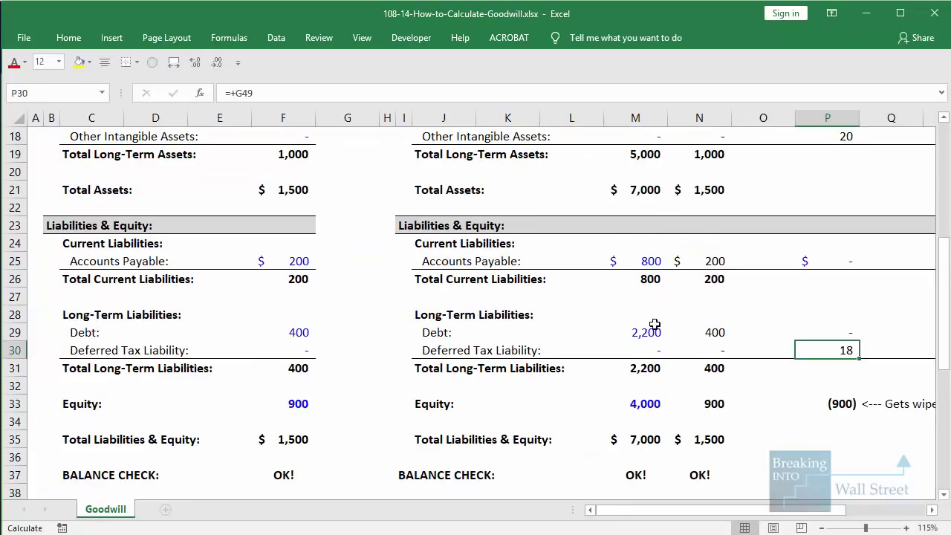
Examine the combined balance sheet's Balance Check in T37 and box it on screen
drag(762, 511, 846, 511)
scroll(683, 357, down, 1)
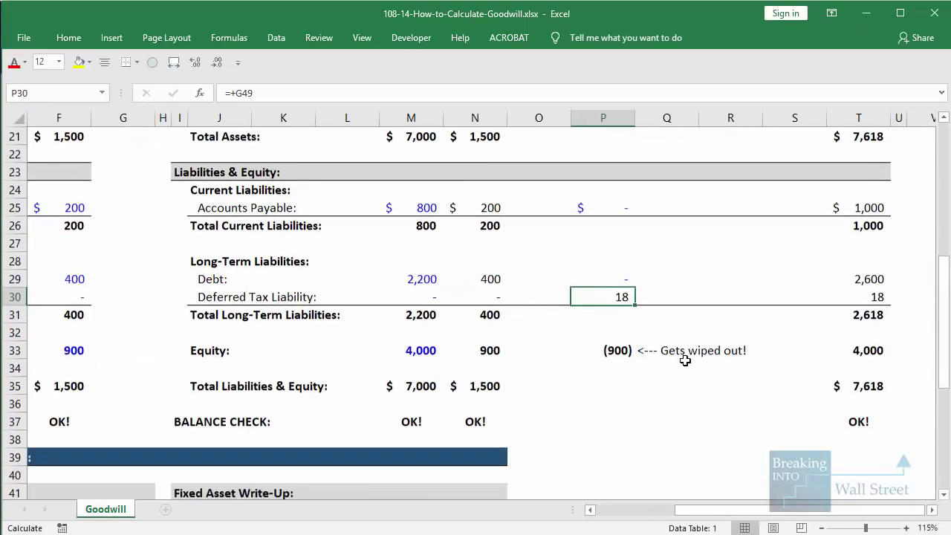
drag(812, 408, 851, 394)
drag(887, 427, 905, 435)
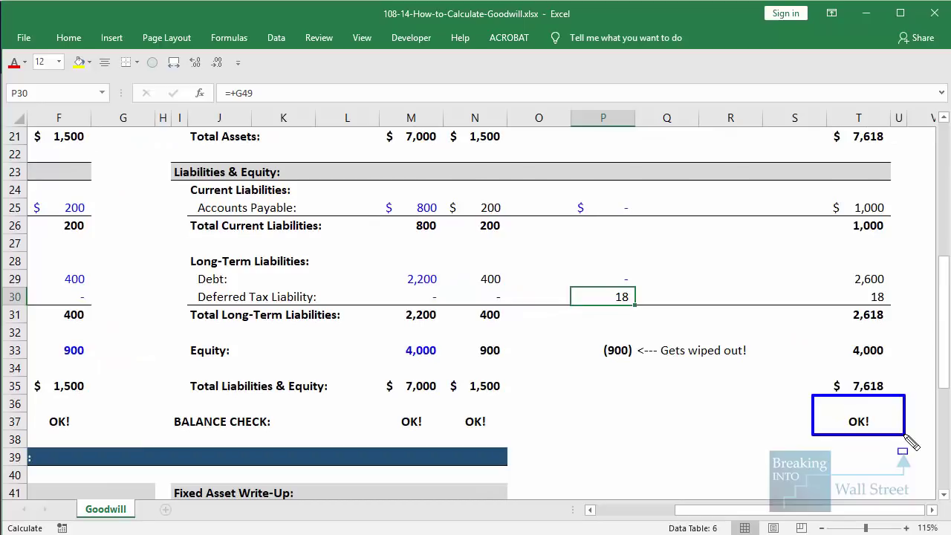
Examine the transaction adjustments for long-term assets in P16:P18, boxing the range and the Goodwill adjustment in P17, and clear the boxes
scroll(736, 361, up, 4)
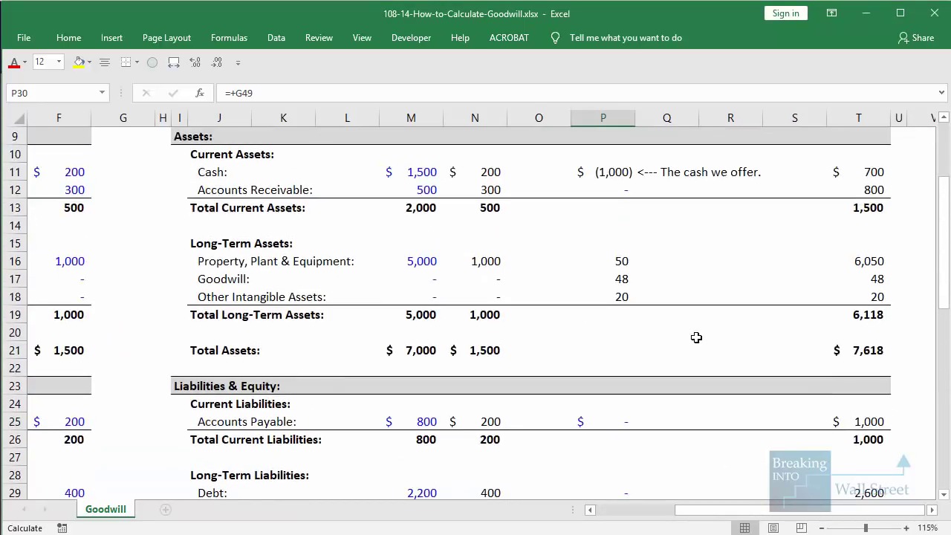
drag(582, 264, 651, 289)
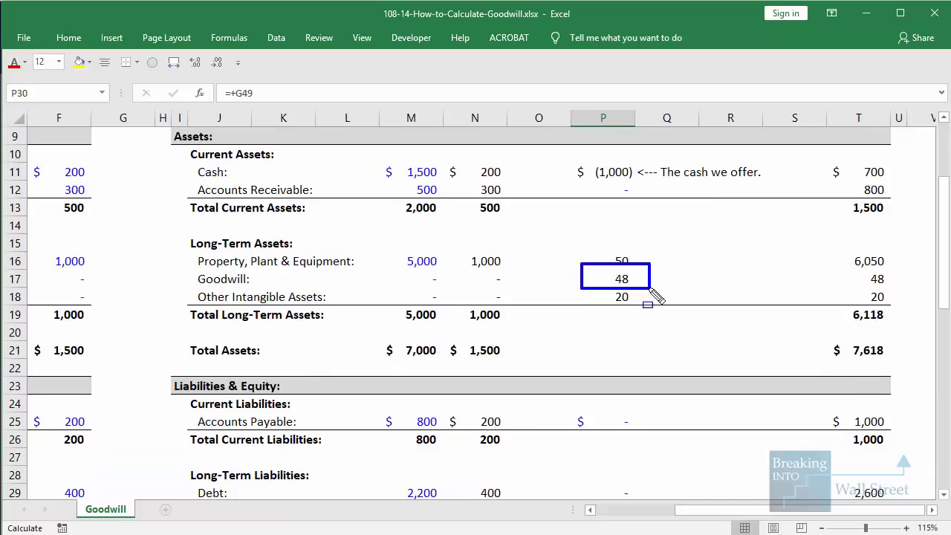
drag(579, 247, 670, 311)
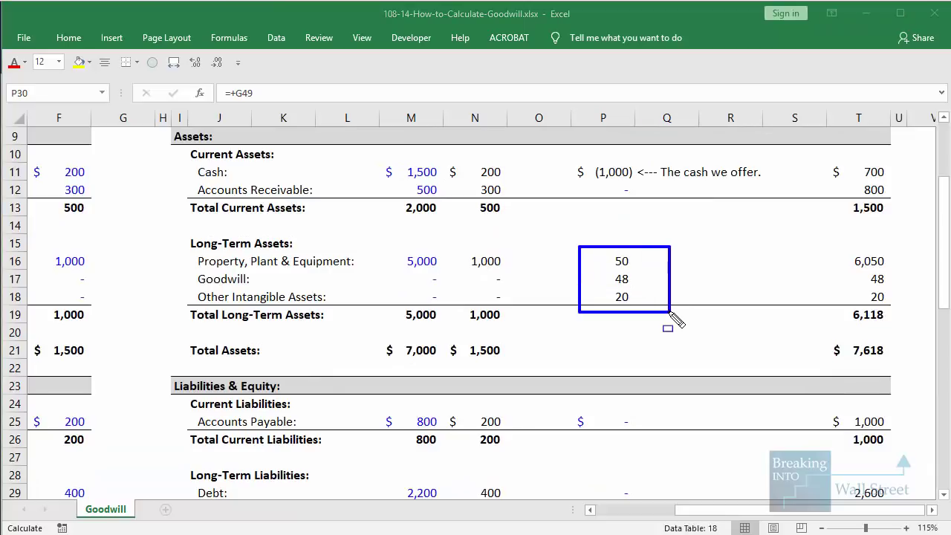
drag(586, 266, 662, 293)
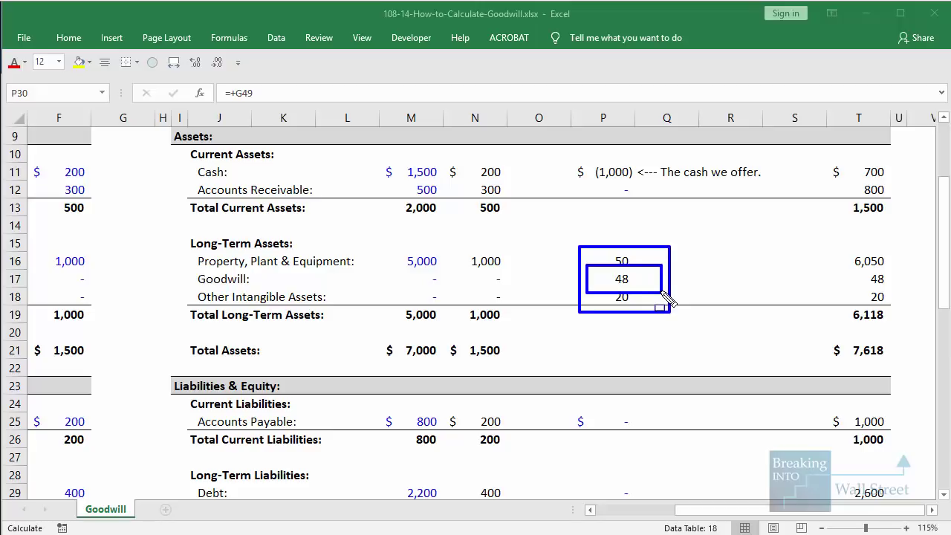
key(Escape)
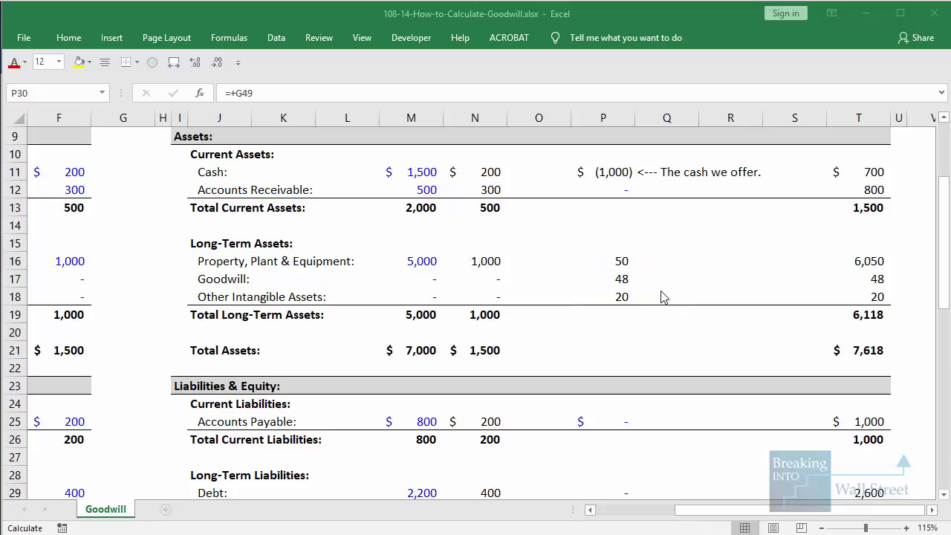
scroll(661, 293, up, 1)
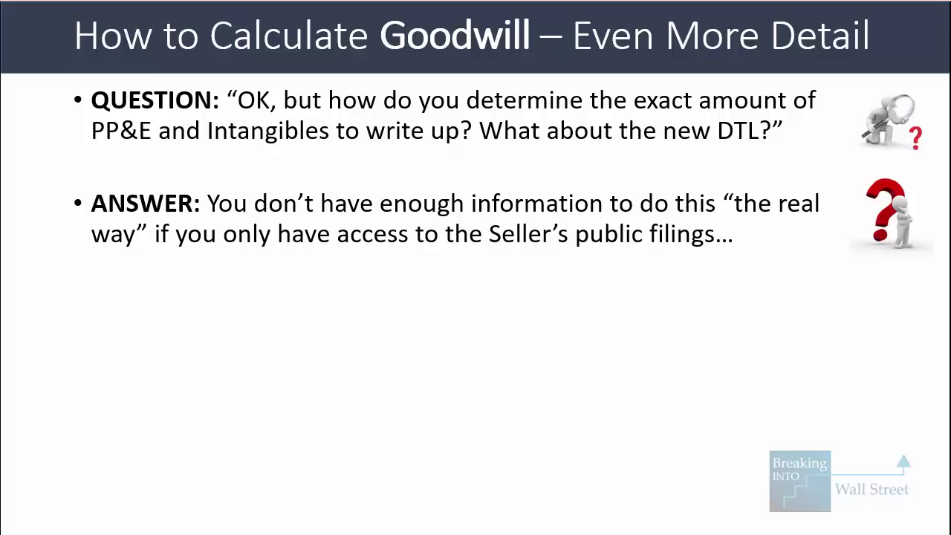
key(Right)
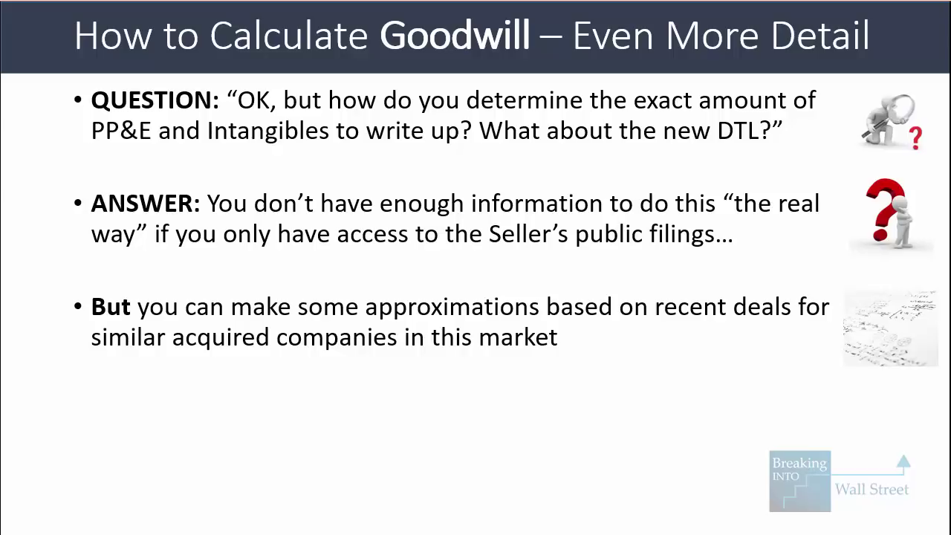
key(Right)
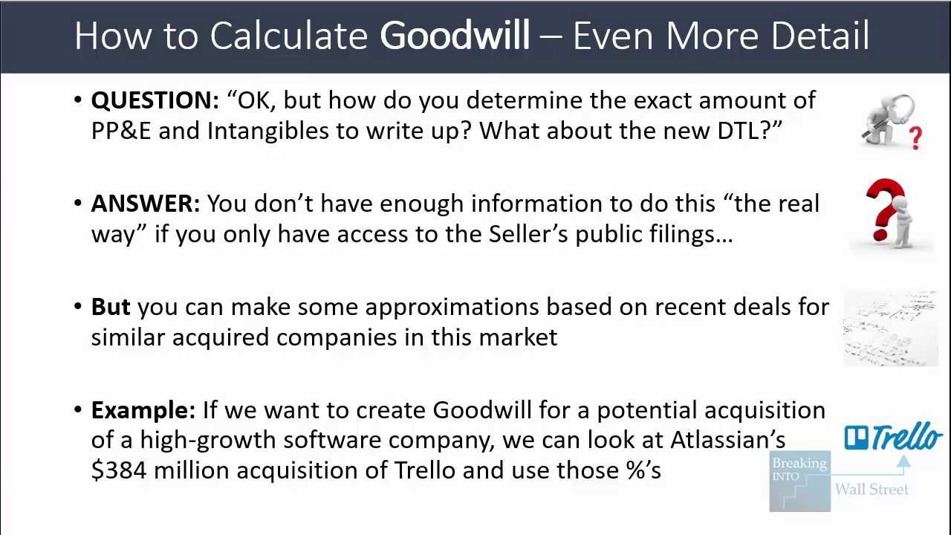
Switch to the PDF in Adobe Acrobat Pro and box the Goodwill and Net assets acquired values in the acquisition fair value table
key(alt+Tab)
scroll(403, 230, up, 2)
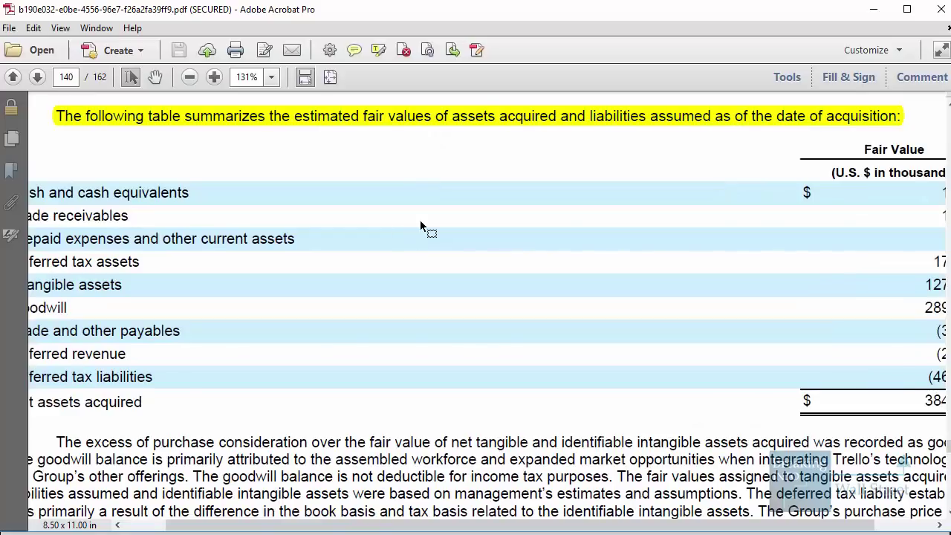
scroll(435, 340, down, 2)
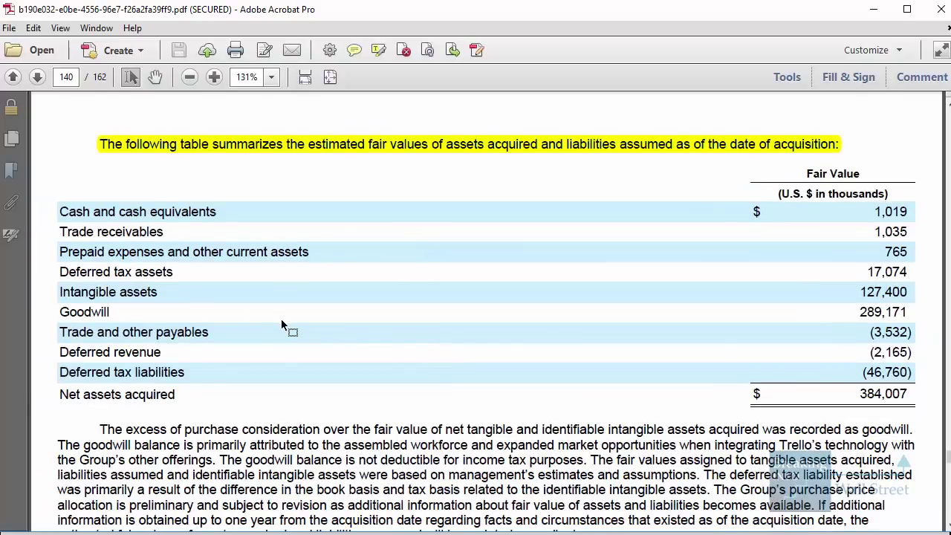
scroll(283, 323, down, 1)
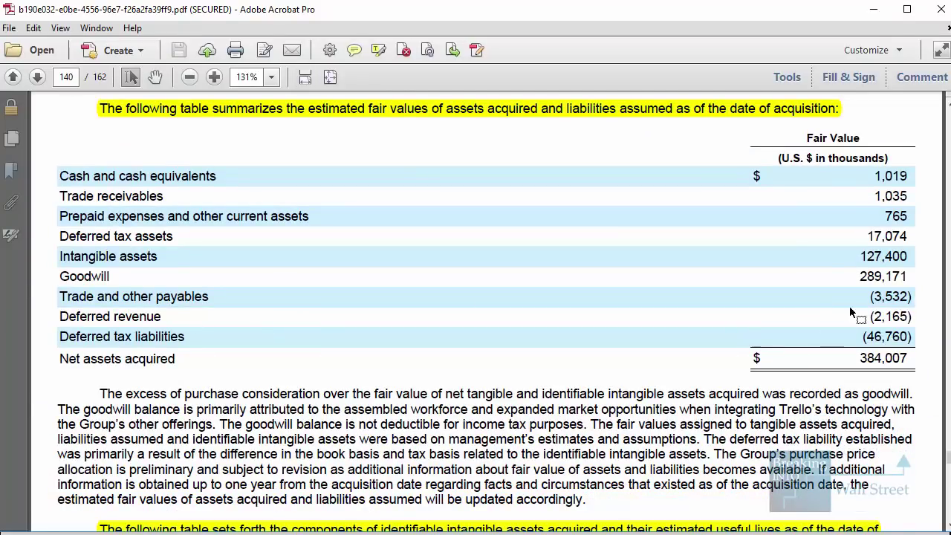
drag(842, 264, 916, 289)
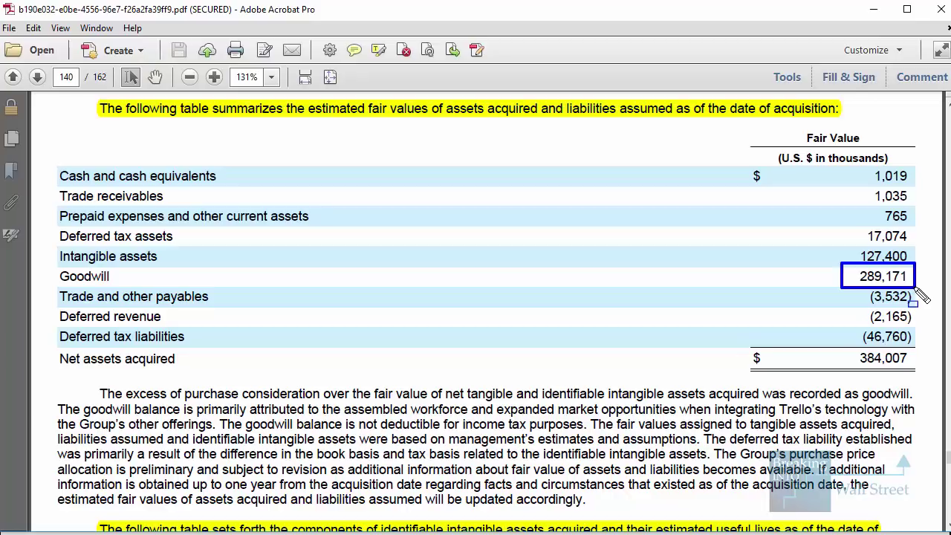
drag(786, 342, 928, 369)
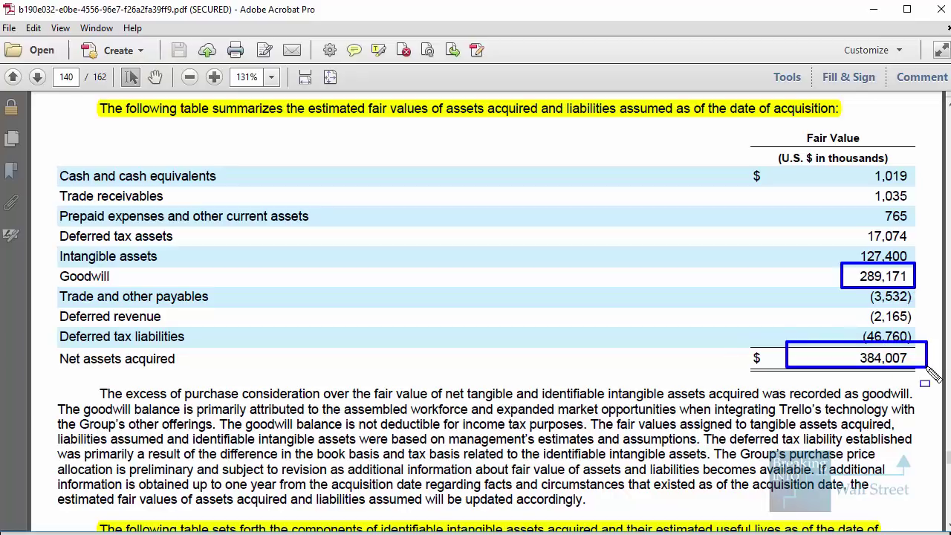
Clear the existing boxes and box the Intangible assets and Net assets acquired values for comparison
click(928, 369)
drag(849, 246, 917, 267)
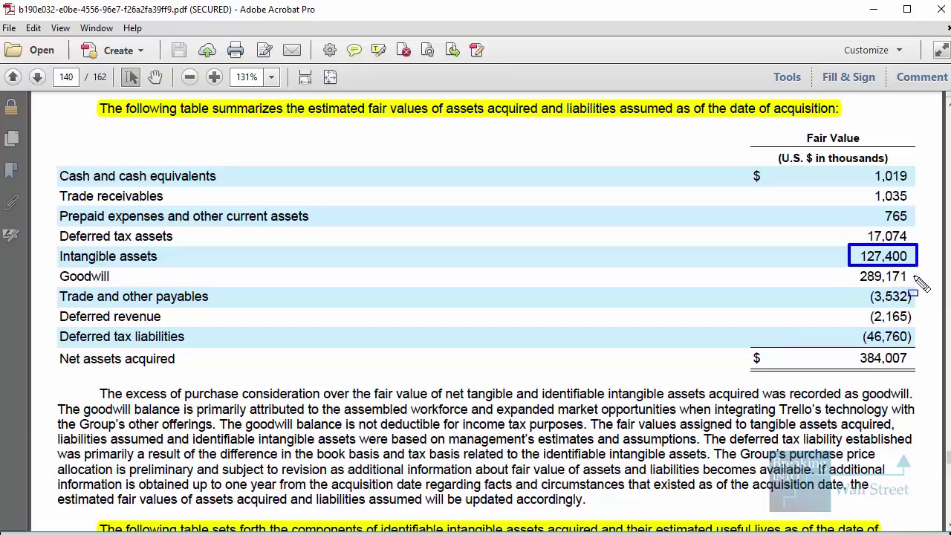
drag(855, 346, 920, 370)
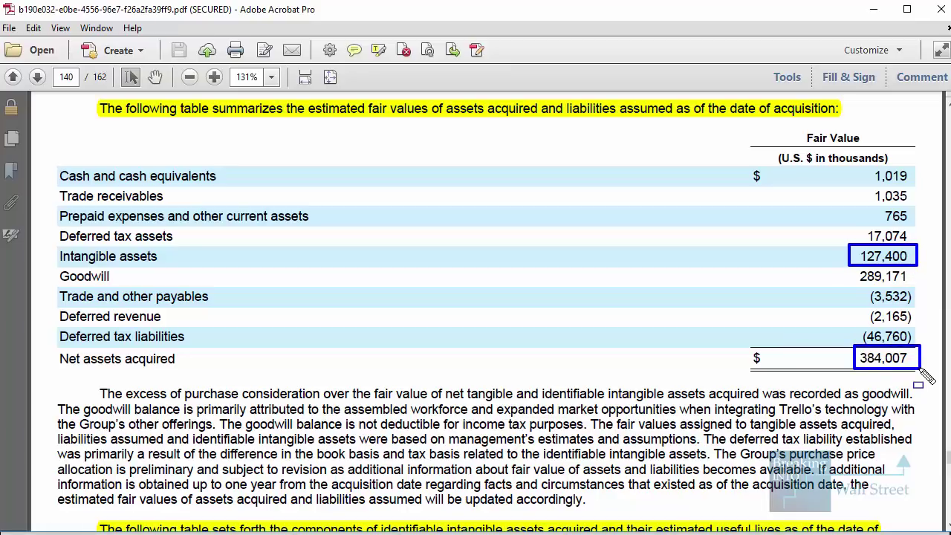